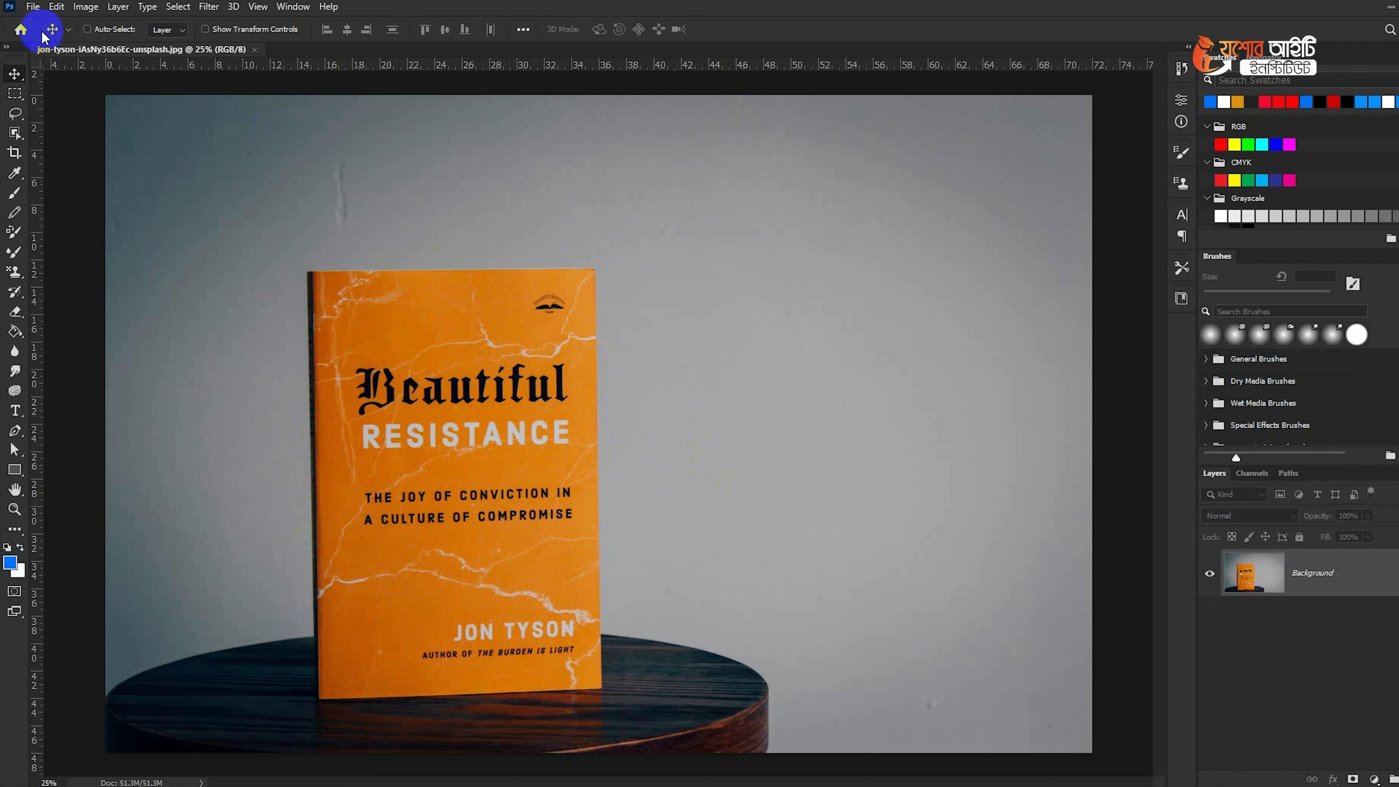
pyautogui.click(34, 6)
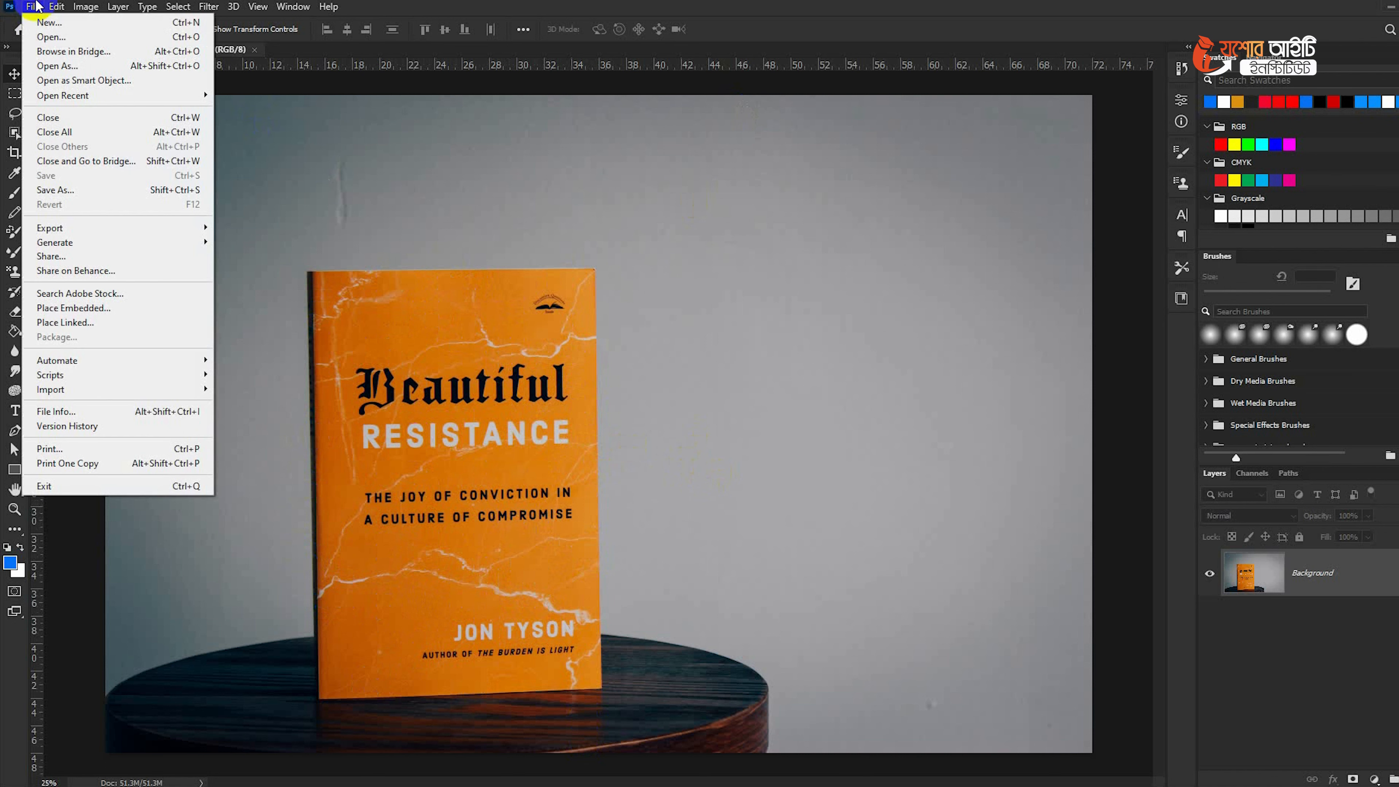
pyautogui.click(432, 389)
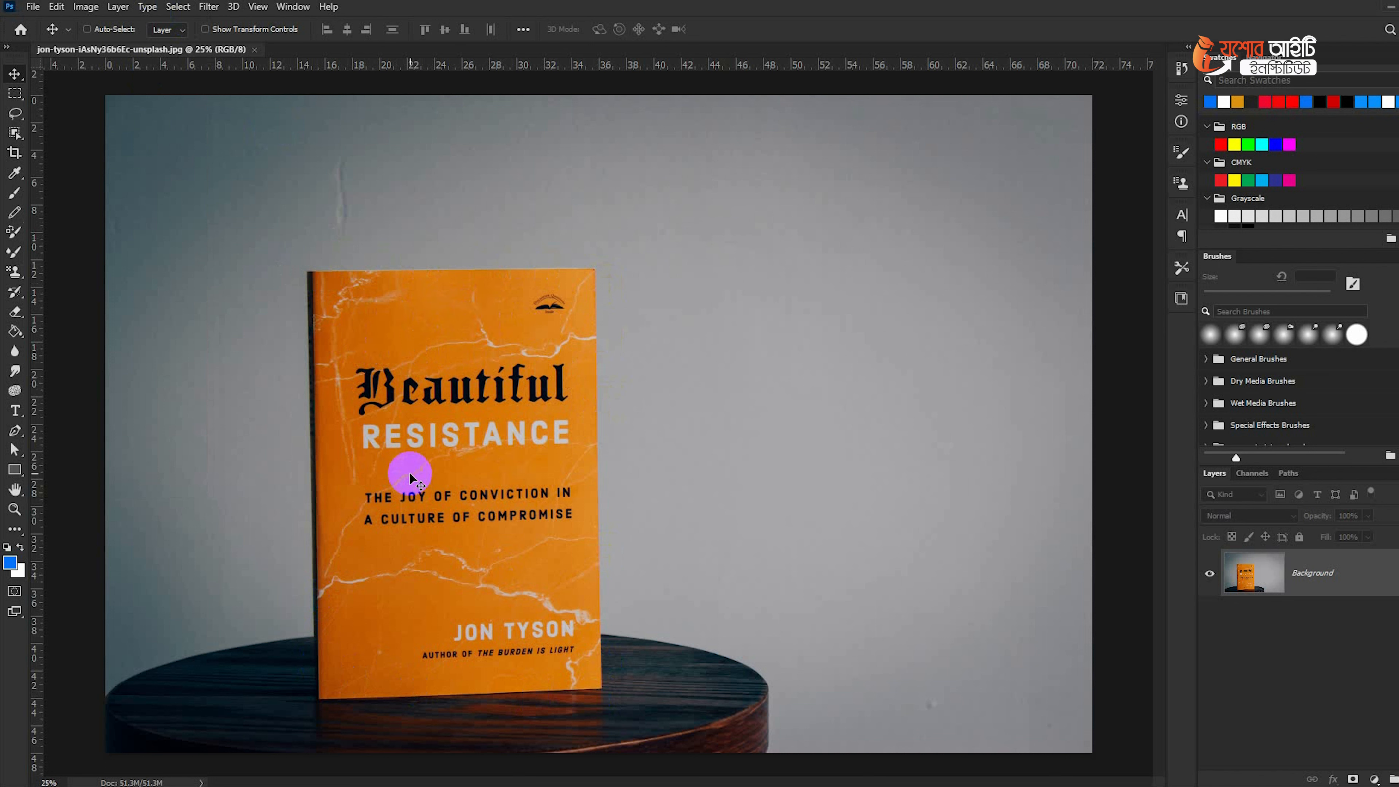
# Step: Create a new document from the A4 print preset, 210 x 297 mm at 300 ppi with a white background
pyautogui.click(32, 6)
pyautogui.click(39, 23)
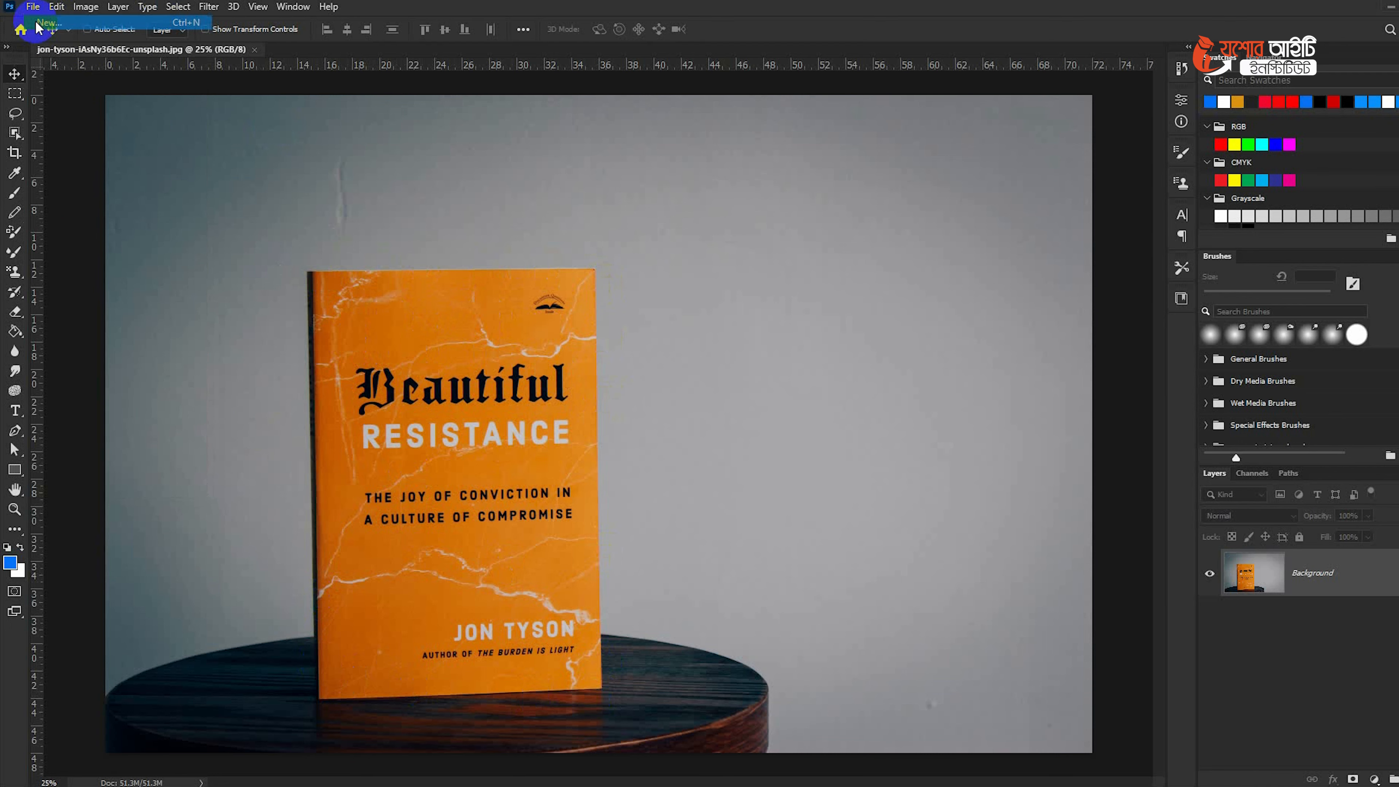
pyautogui.scroll(-3, 734, 451)
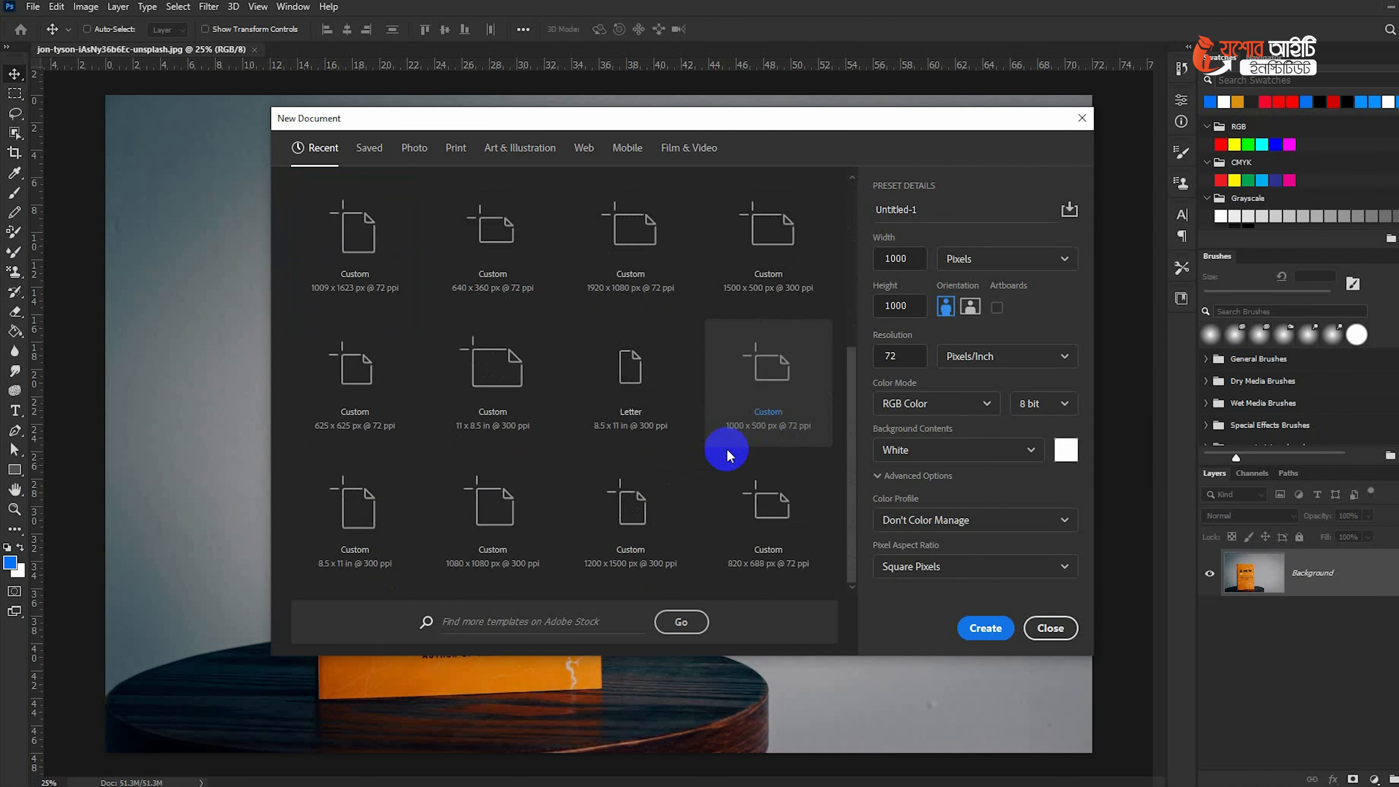
pyautogui.scroll(3, 727, 449)
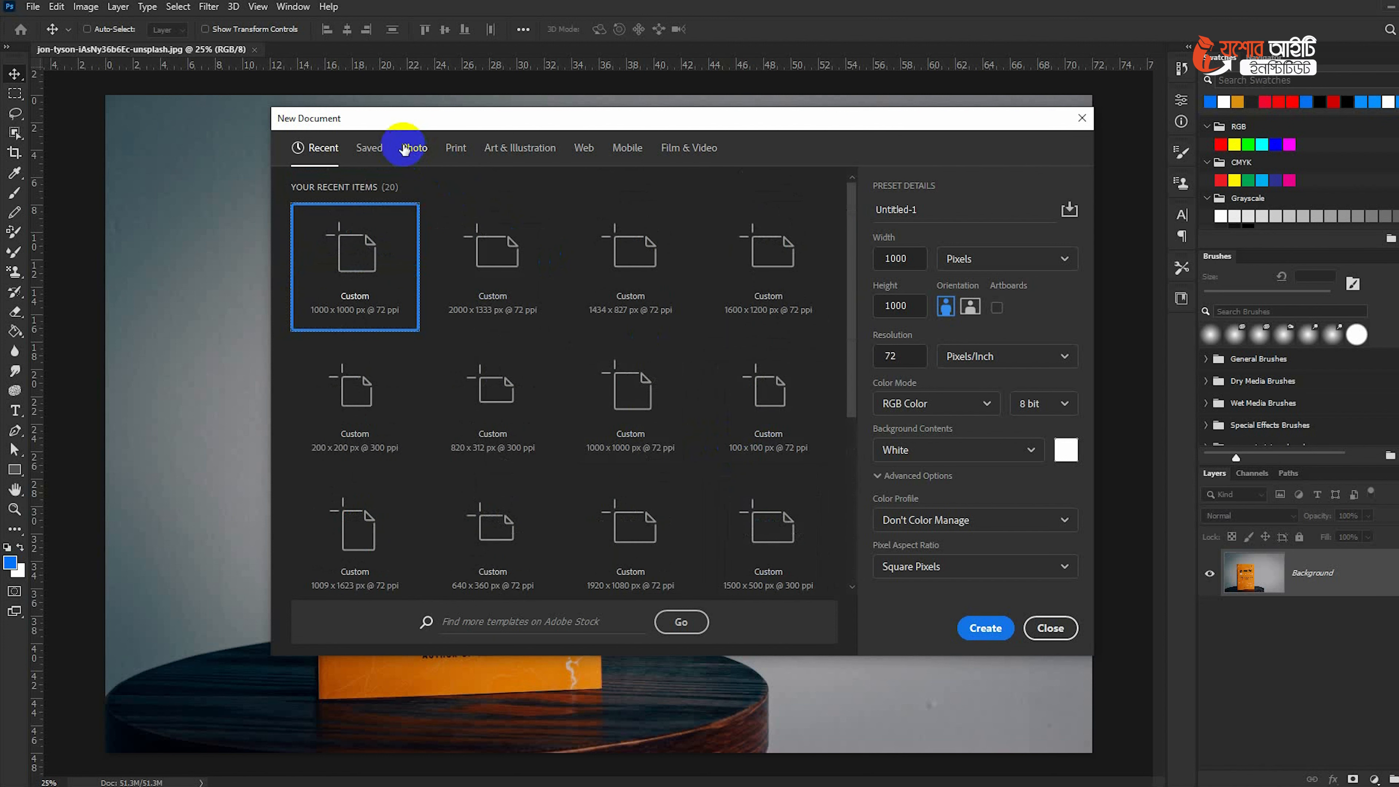
pyautogui.click(412, 148)
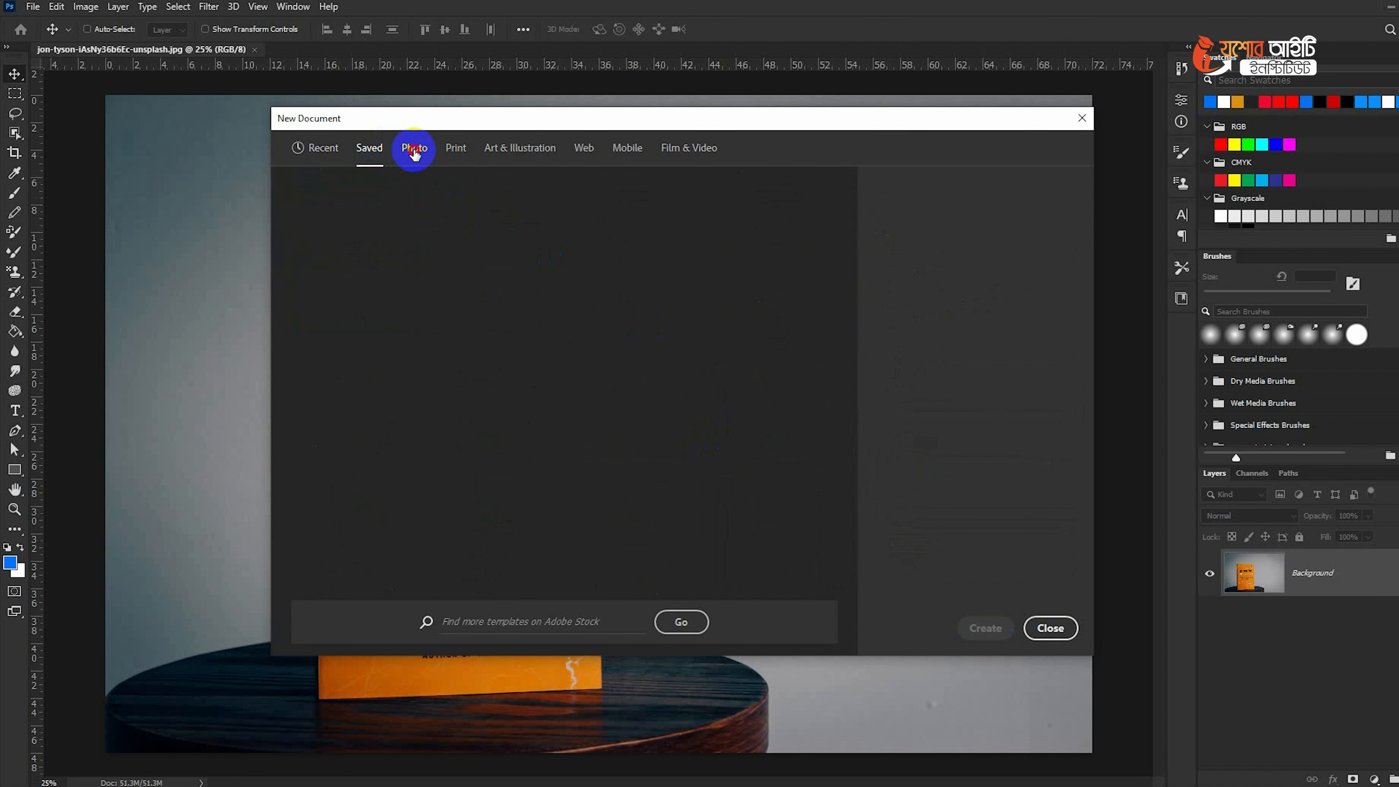
pyautogui.click(456, 153)
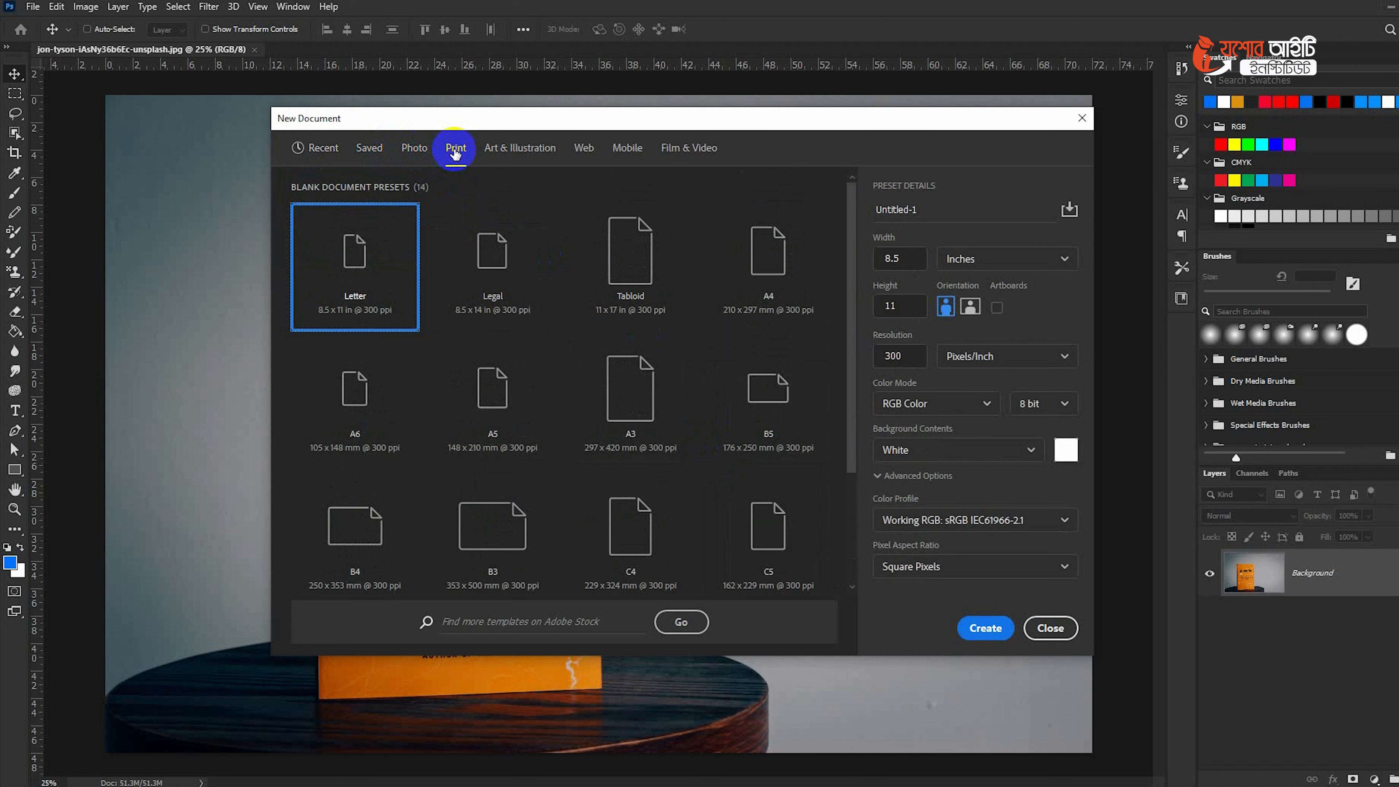
pyautogui.click(764, 298)
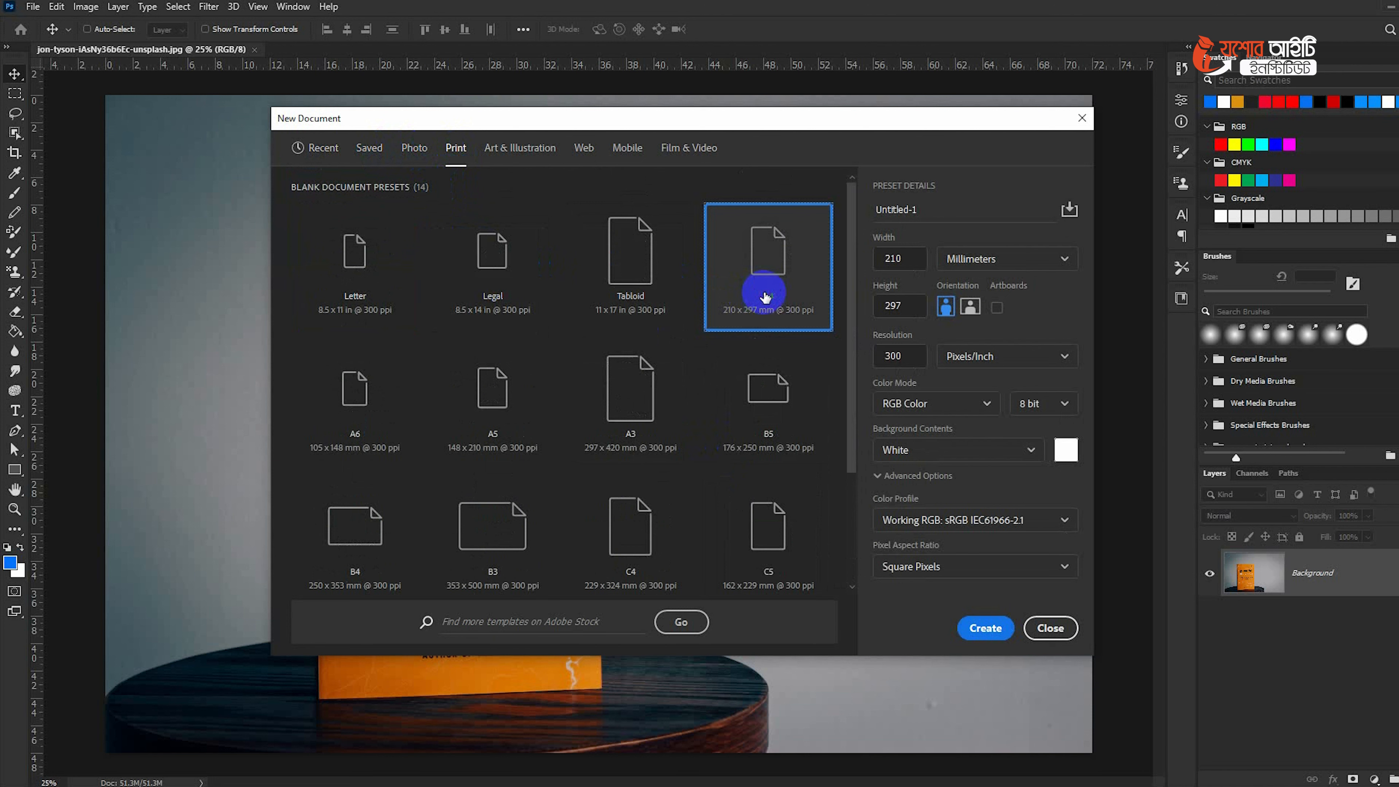
pyautogui.click(984, 627)
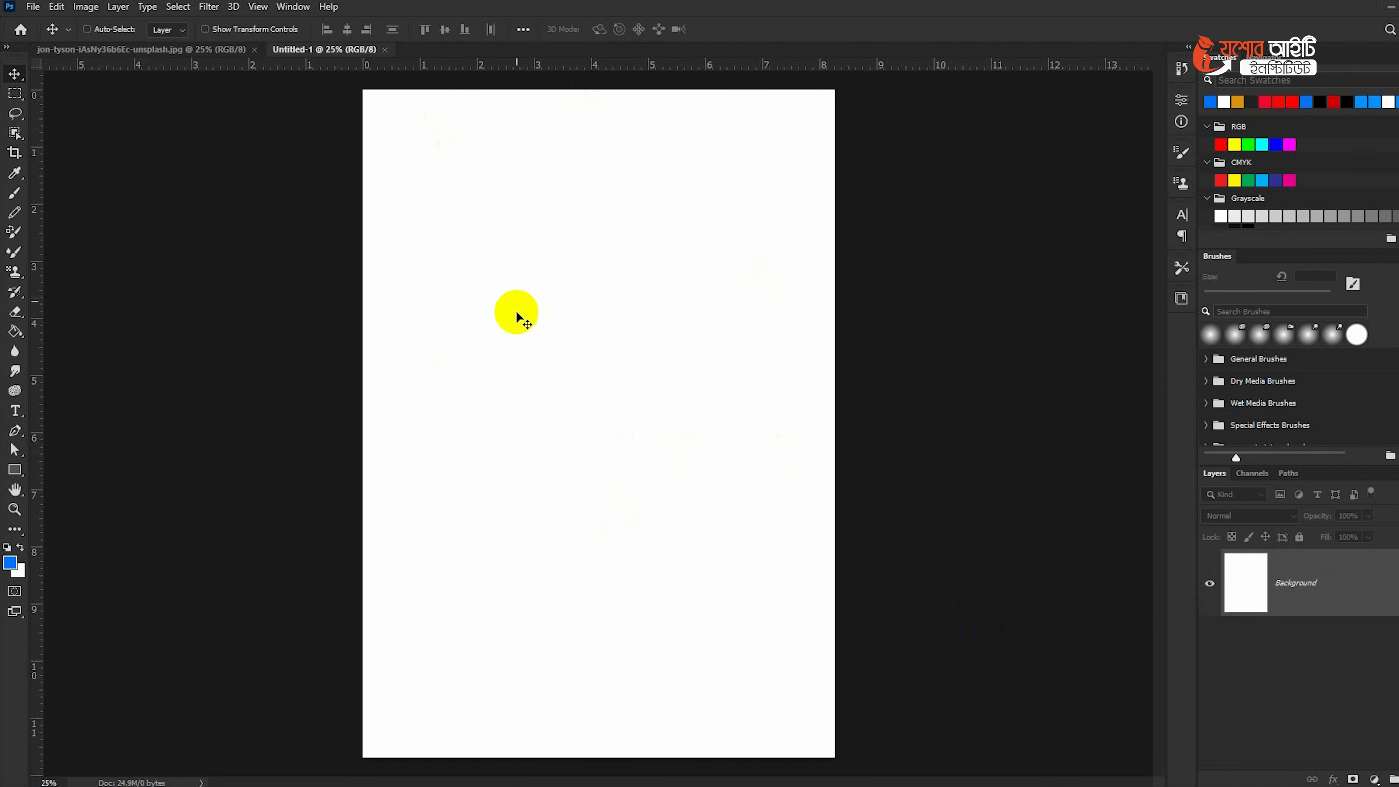
# Step: Sample the orange of the book cover in the photo and fill the new document's background with it
pyautogui.click(241, 52)
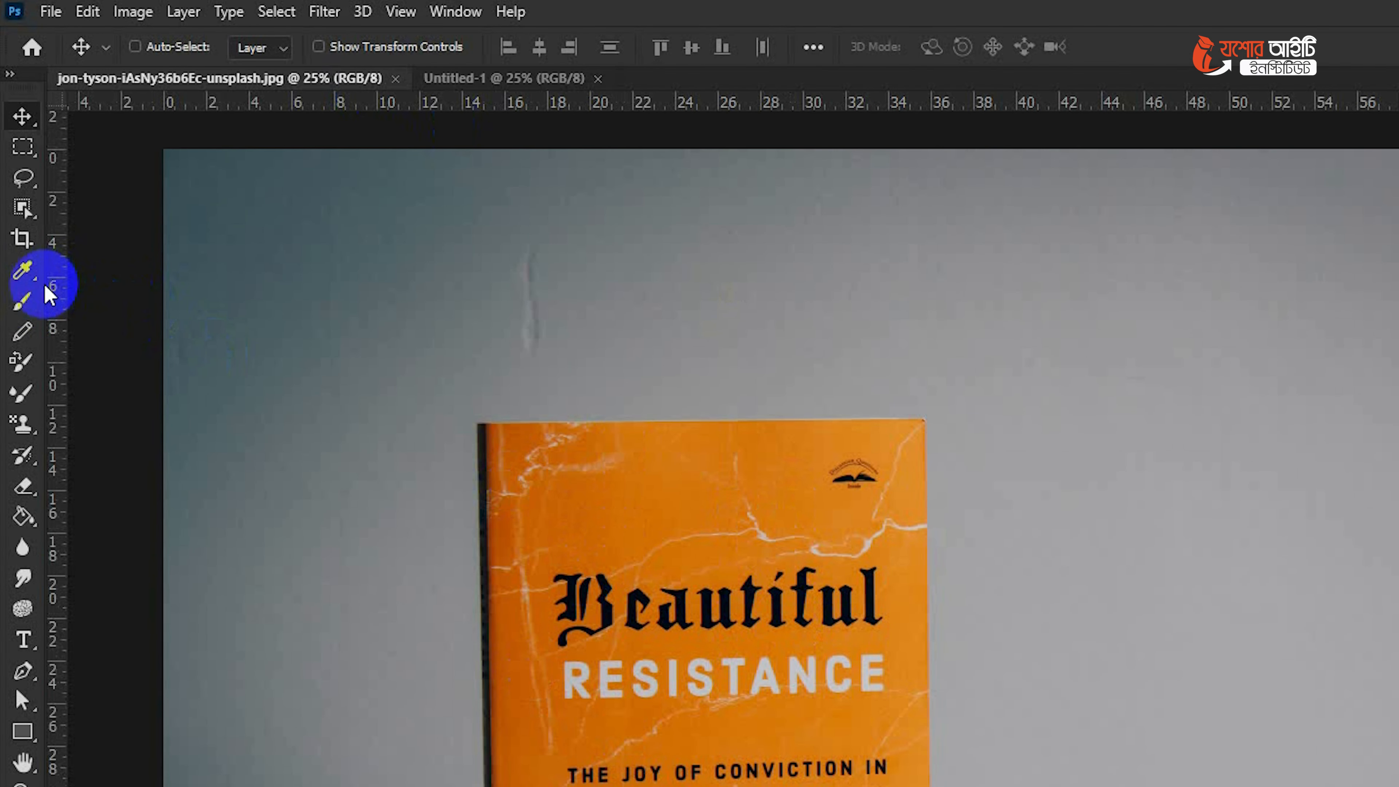
pyautogui.click(22, 270)
pyautogui.click(94, 274)
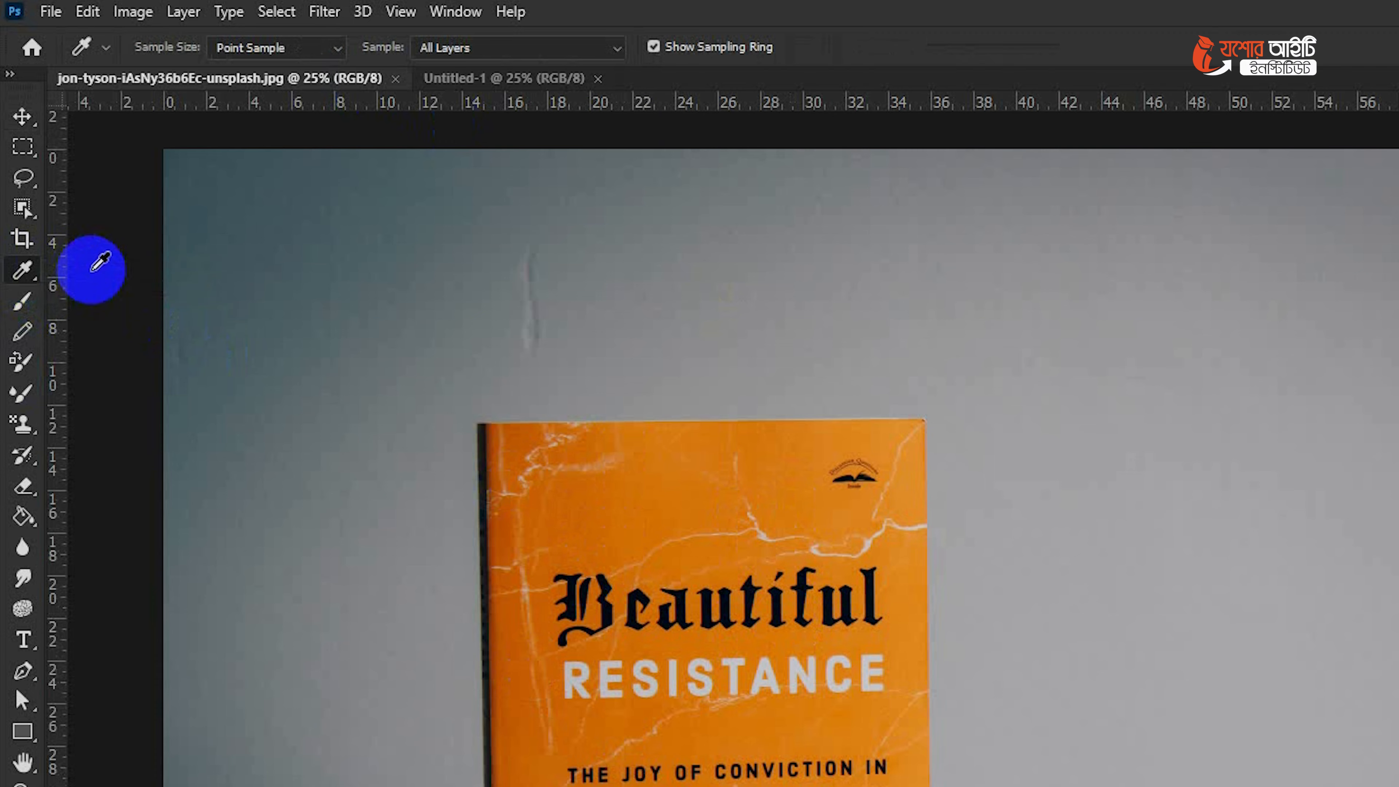
pyautogui.click(452, 339)
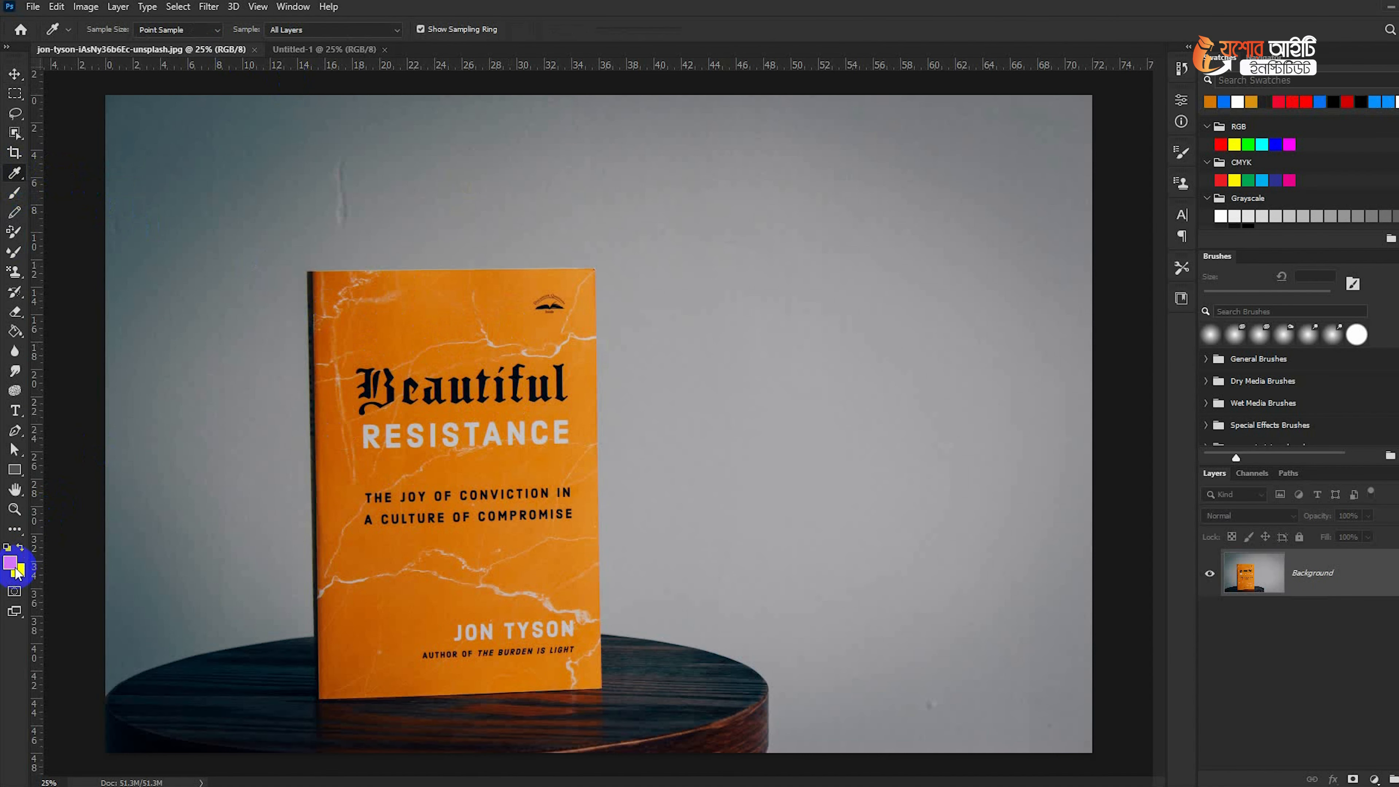
pyautogui.click(285, 50)
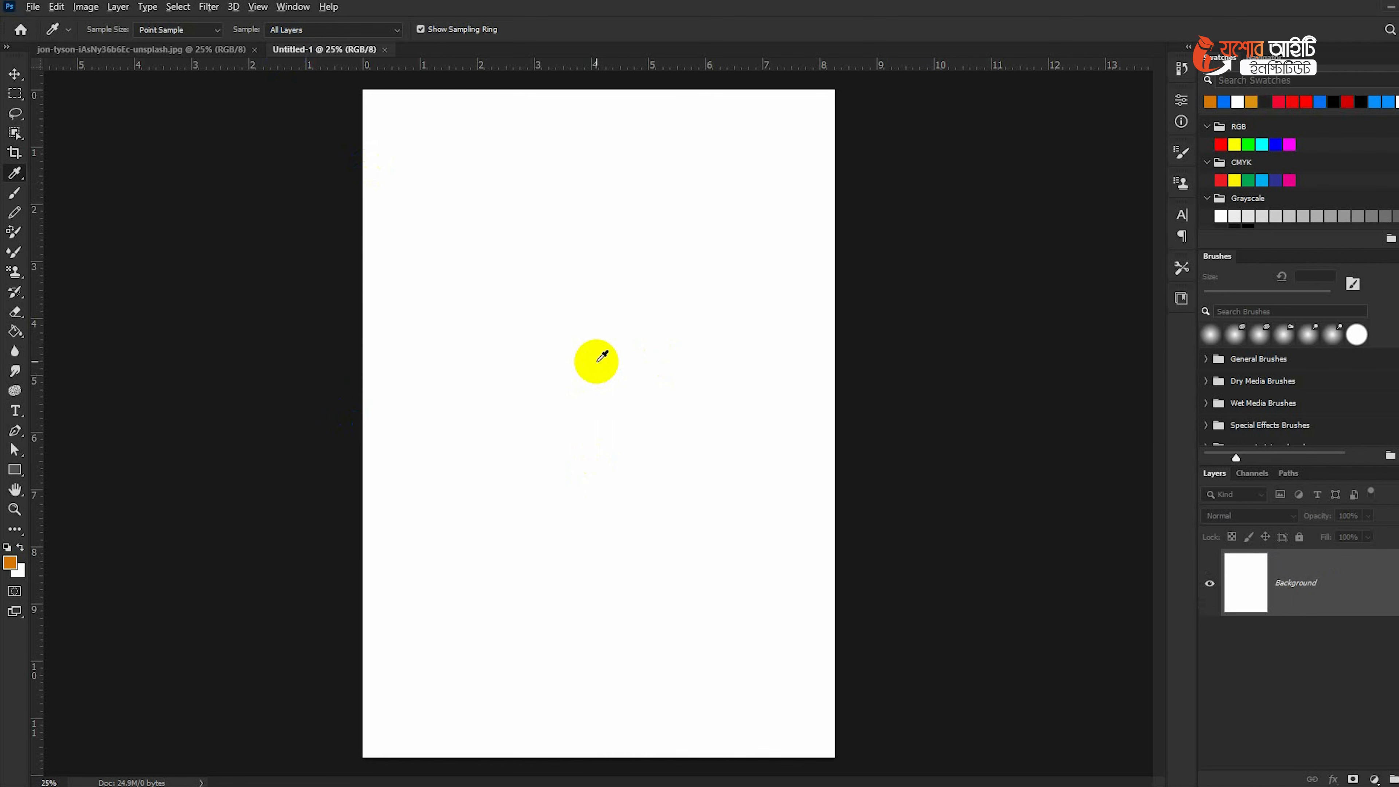
pyautogui.hotkey('alt', 'BackSpace')
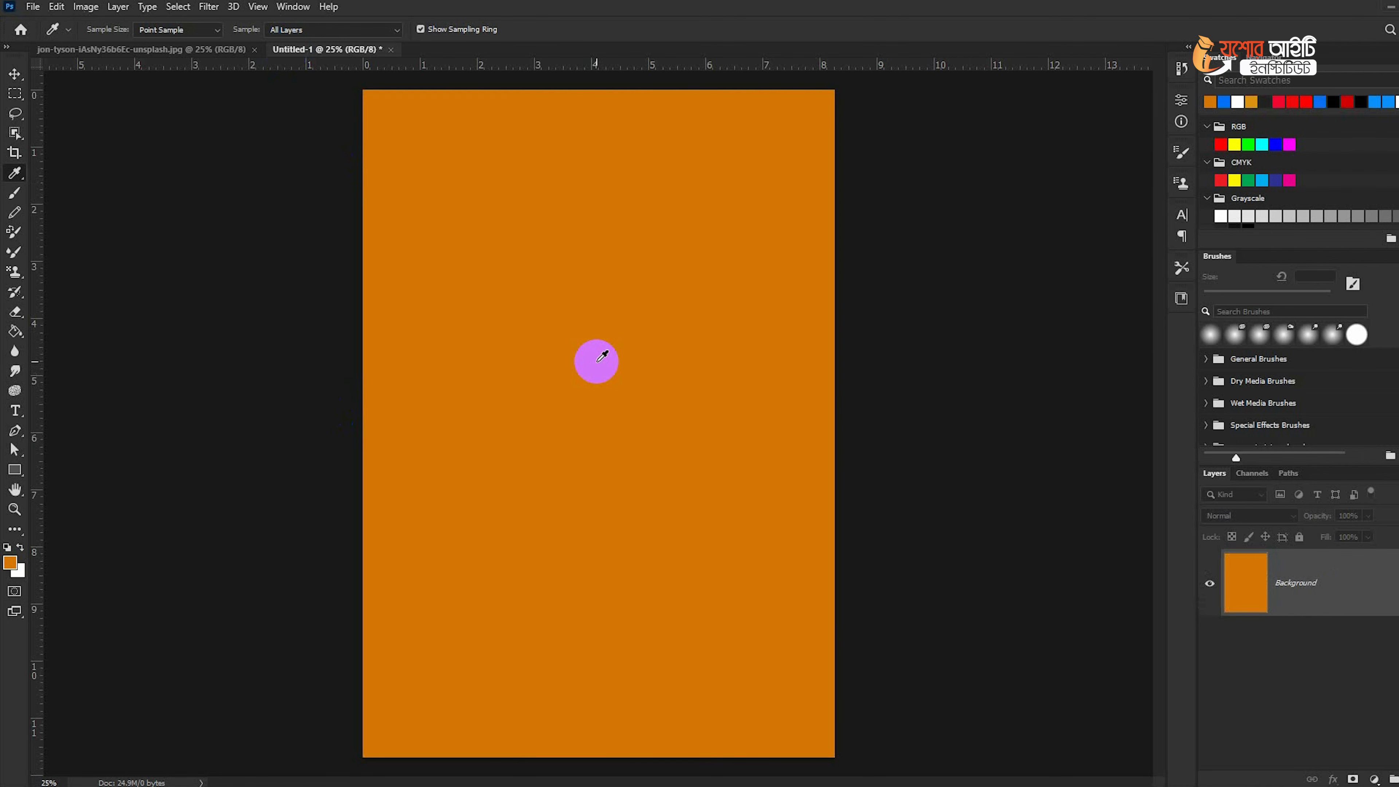
pyautogui.click(201, 50)
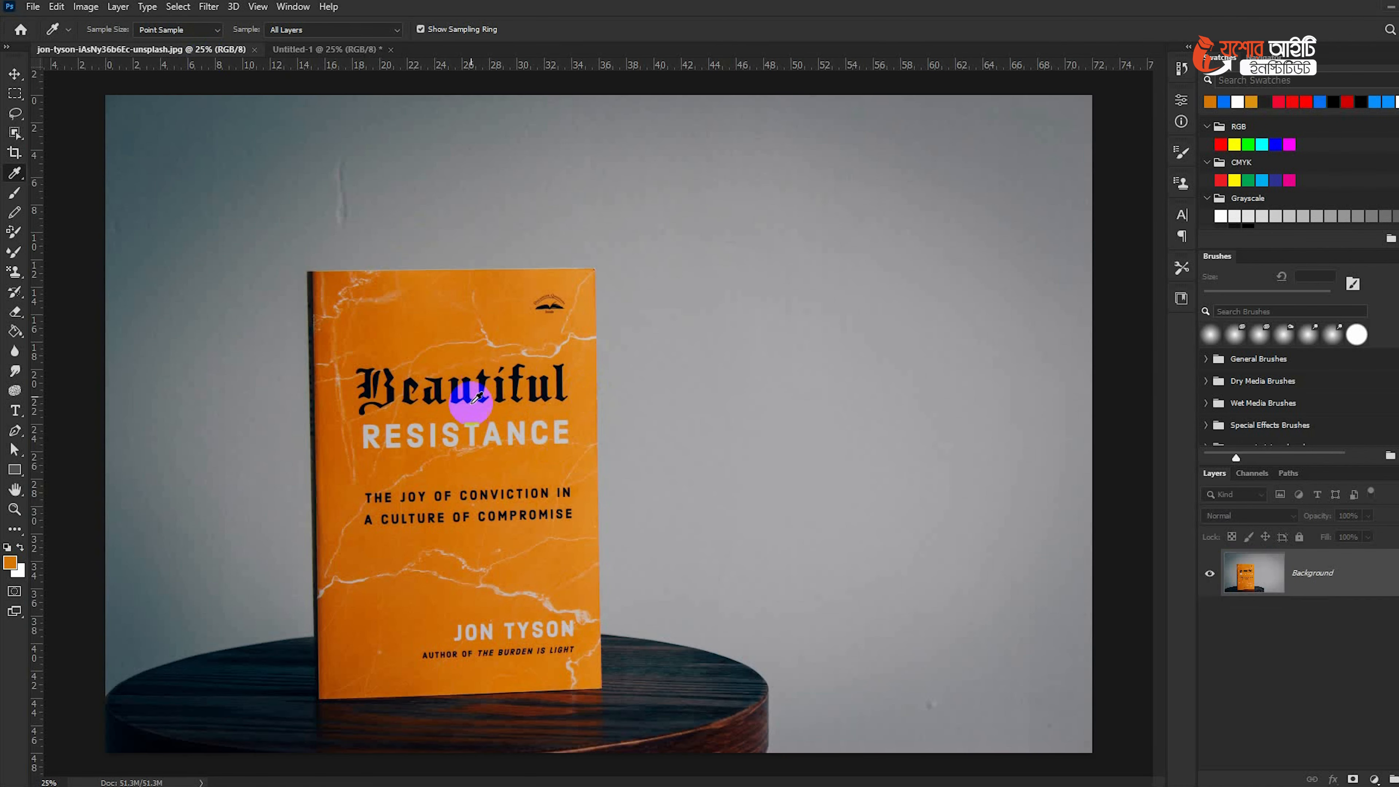
pyautogui.click(358, 49)
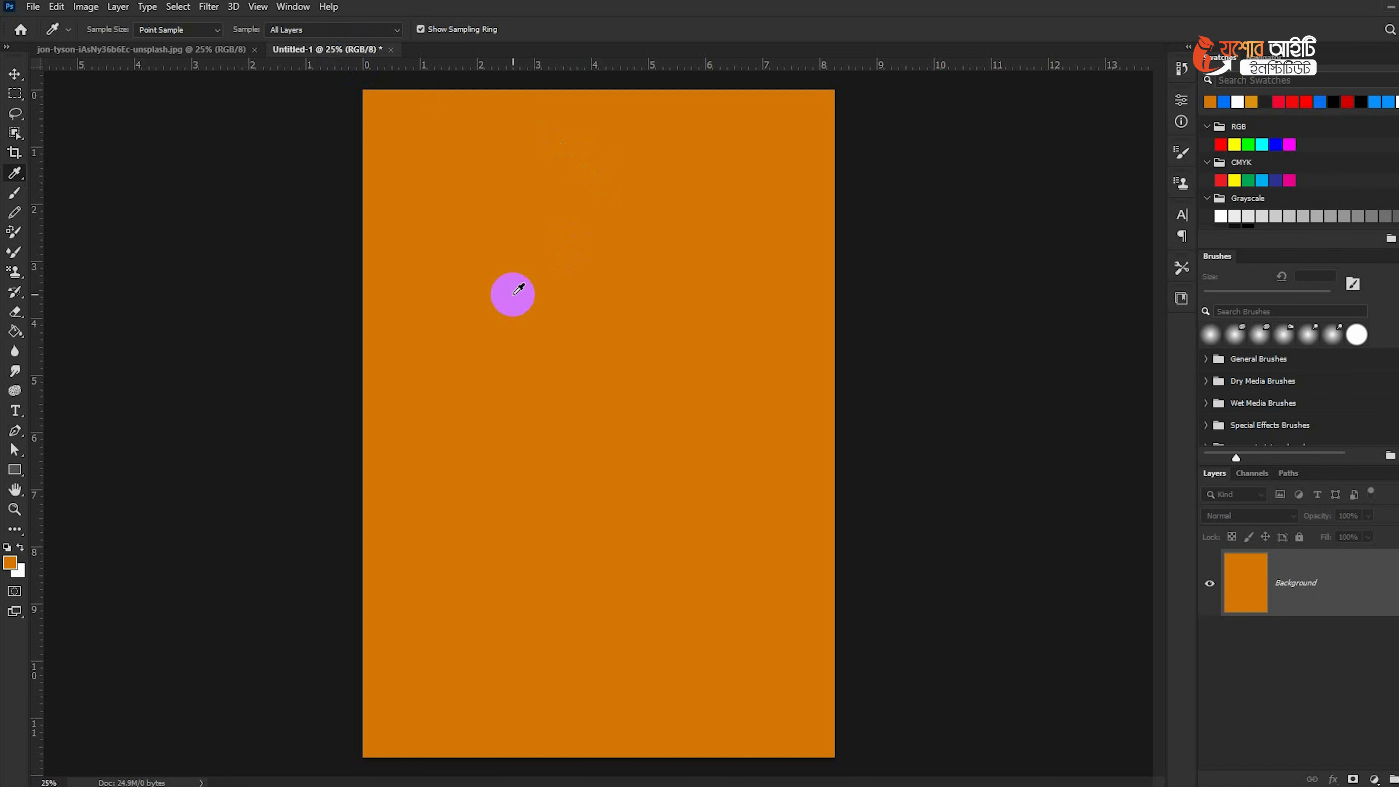
pyautogui.click(193, 50)
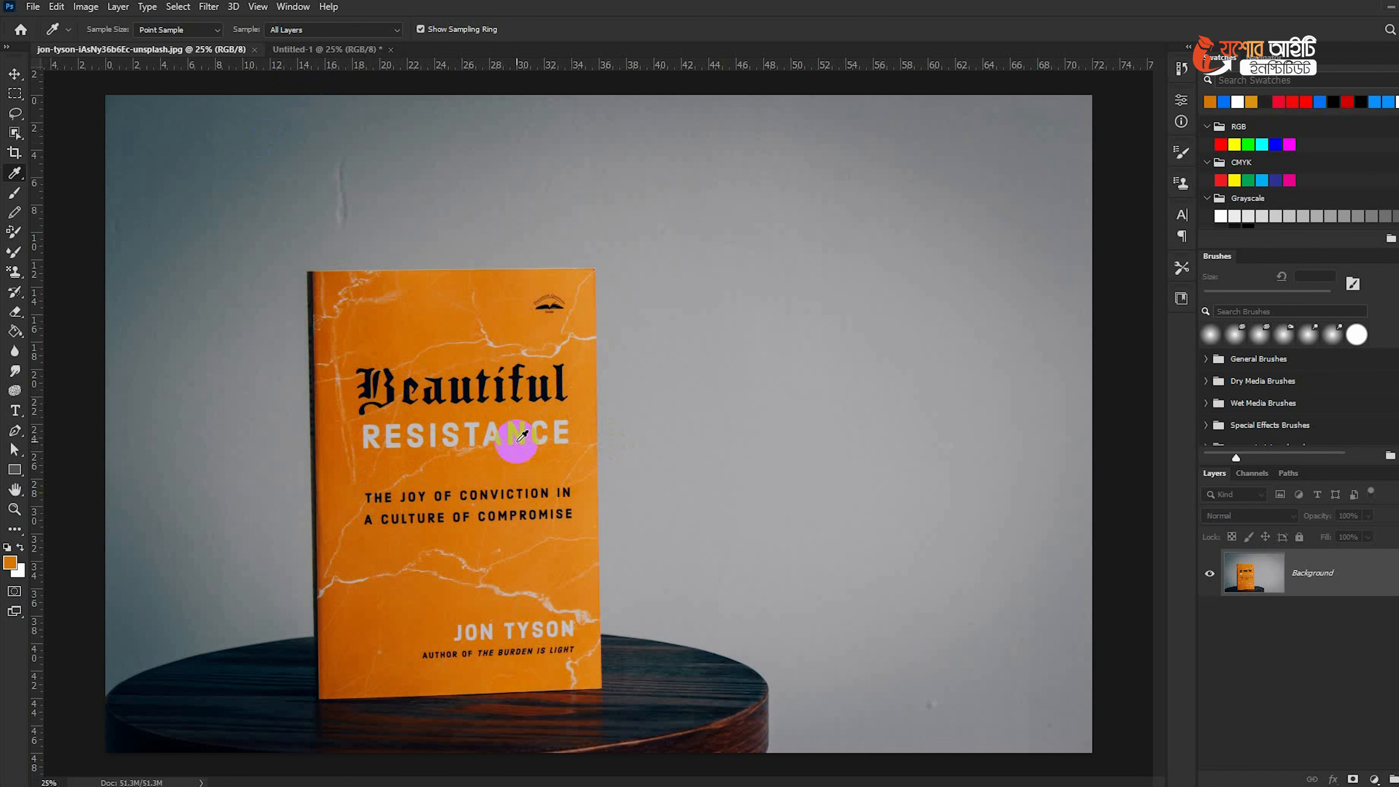
pyautogui.click(302, 49)
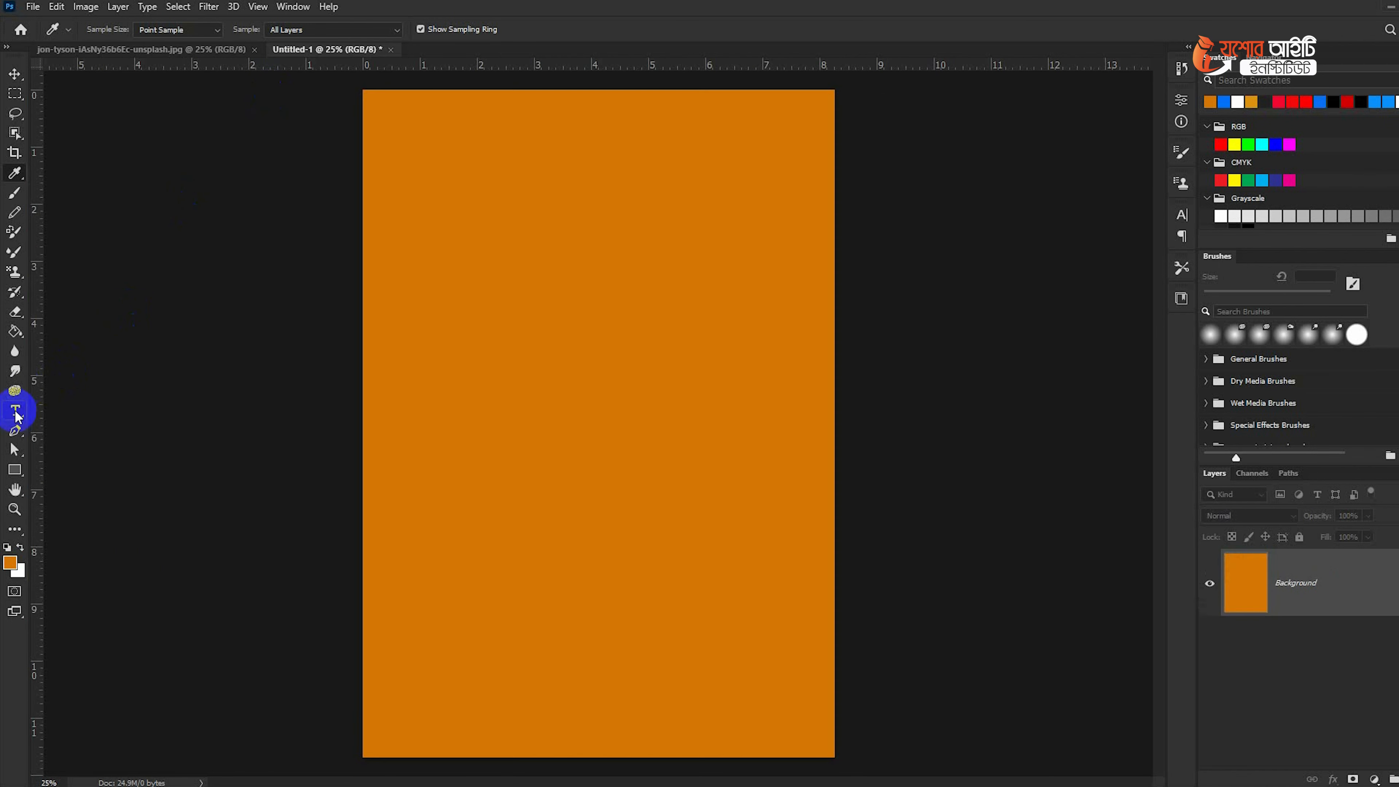
# Step: Activate the Horizontal Type tool and set the foreground colour to black
pyautogui.press('t')
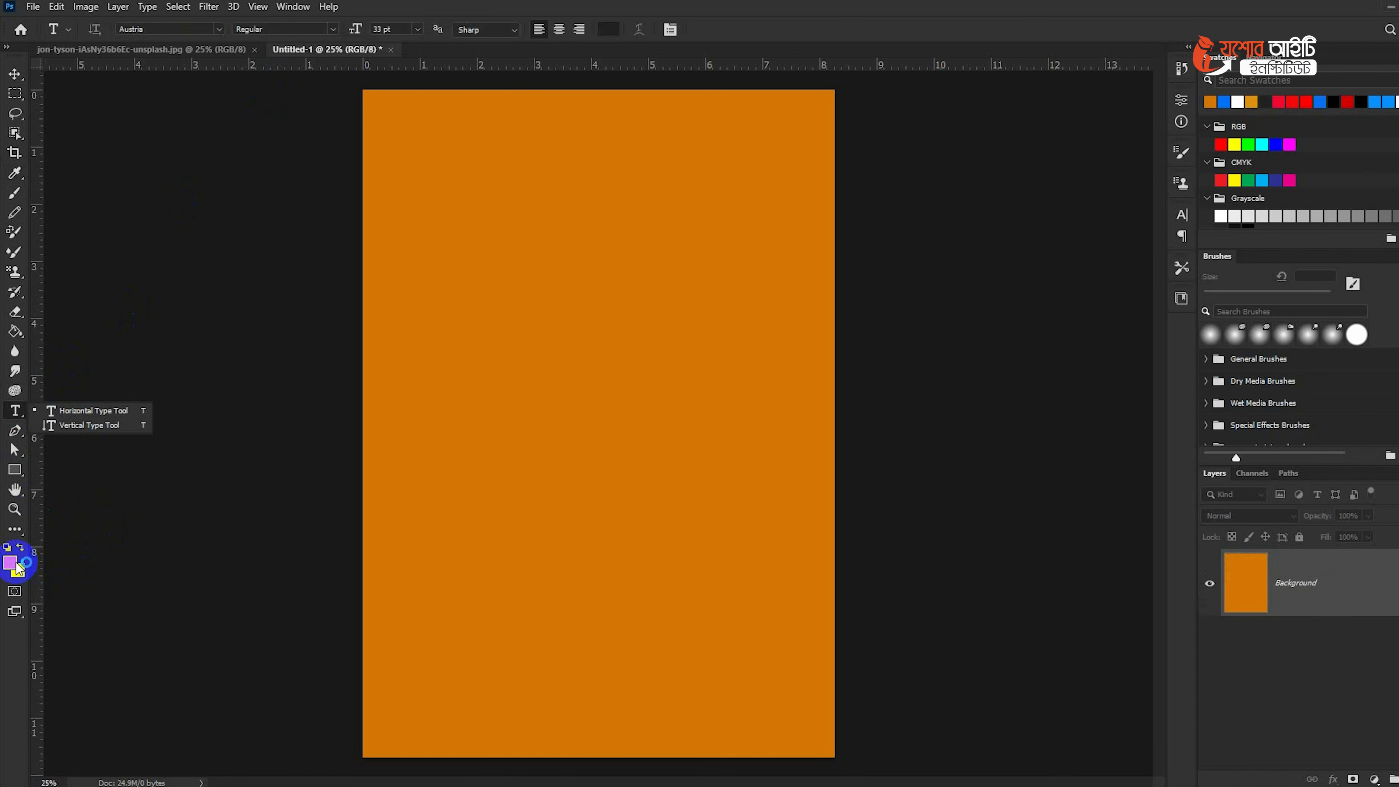
pyautogui.click(12, 566)
pyautogui.moveTo(943, 381); pyautogui.dragTo(784, 496)
pyautogui.click(1219, 277)
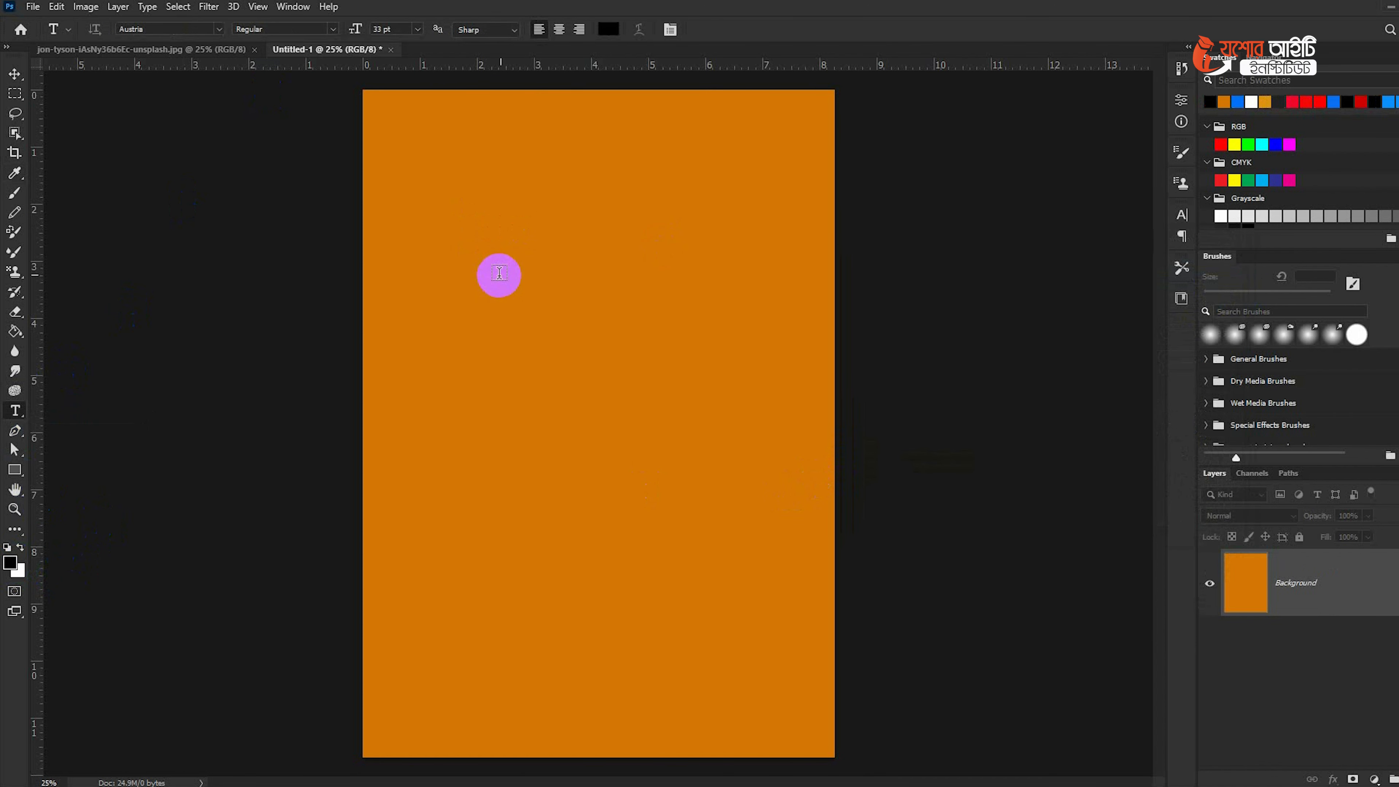
# Step: Add the text "BEAUTIFULL" in the upper part of the orange page, using the book photo as reference
pyautogui.click(159, 49)
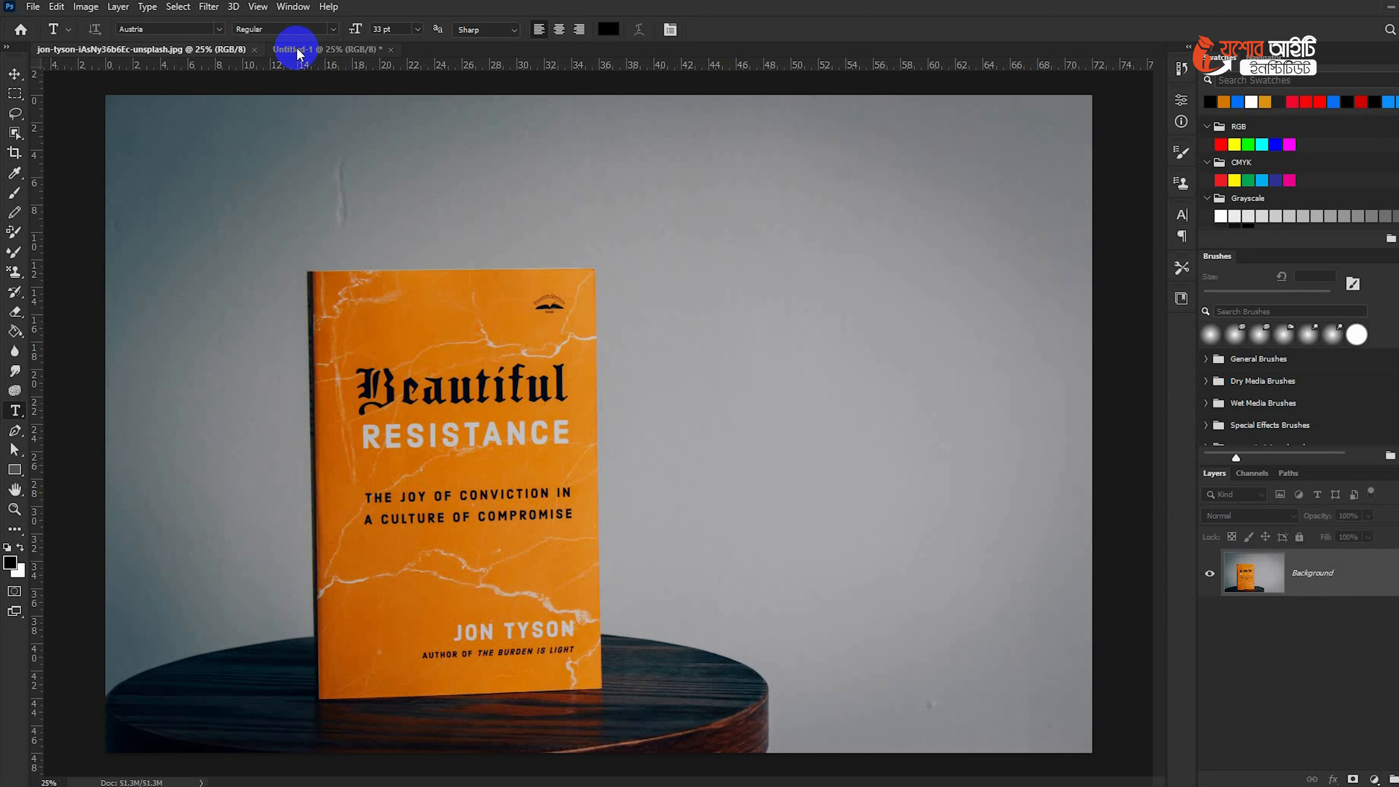
pyautogui.click(298, 51)
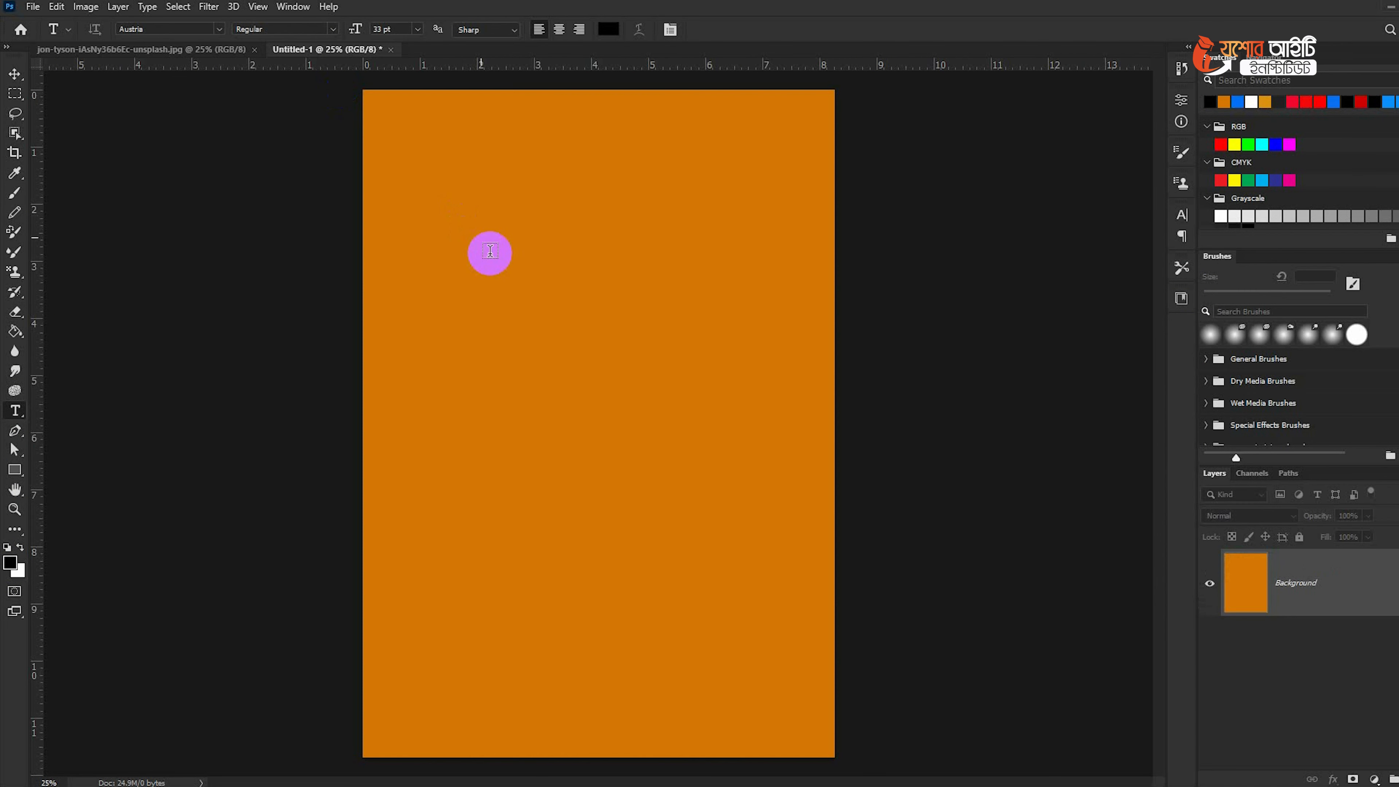
pyautogui.click(491, 251)
pyautogui.write('BA')
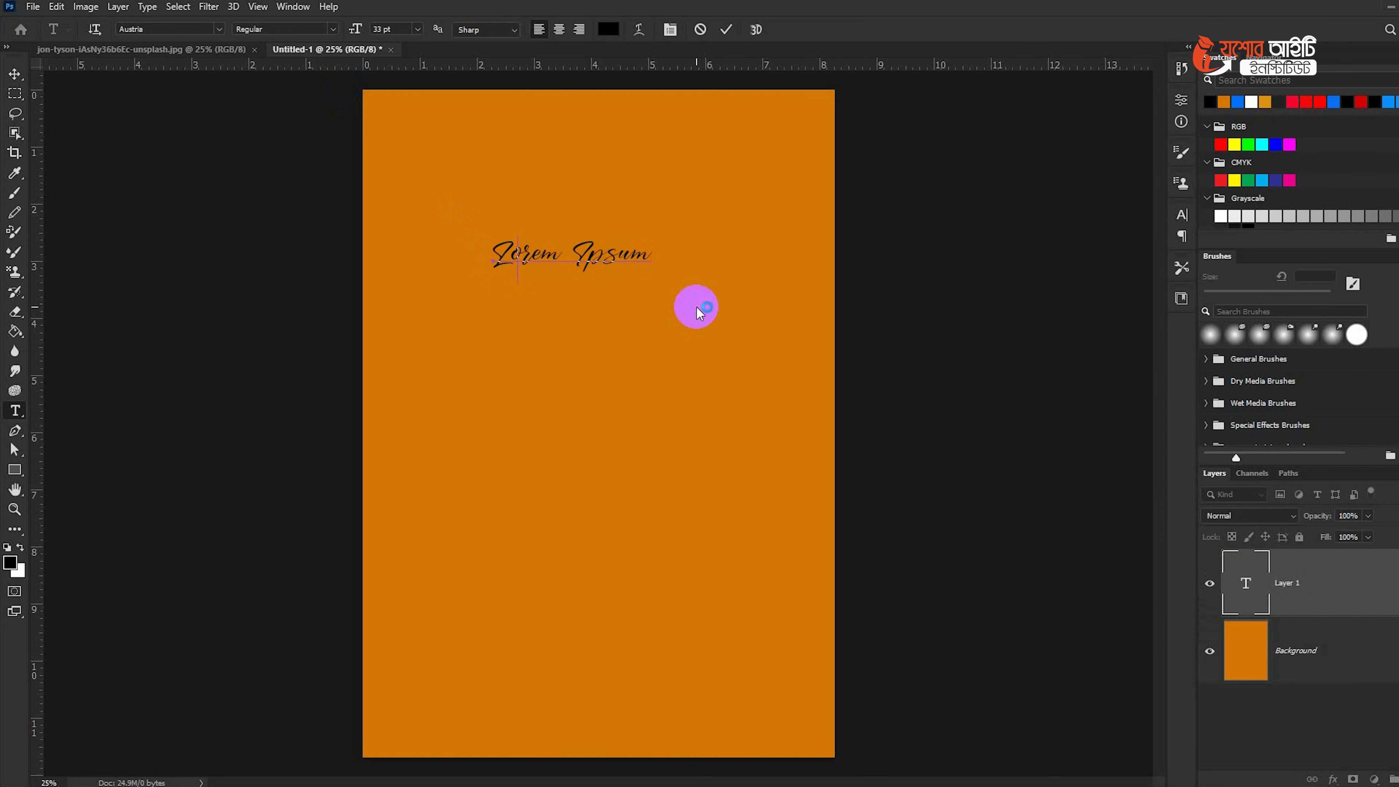
pyautogui.press('BackSpace')
pyautogui.write('E')
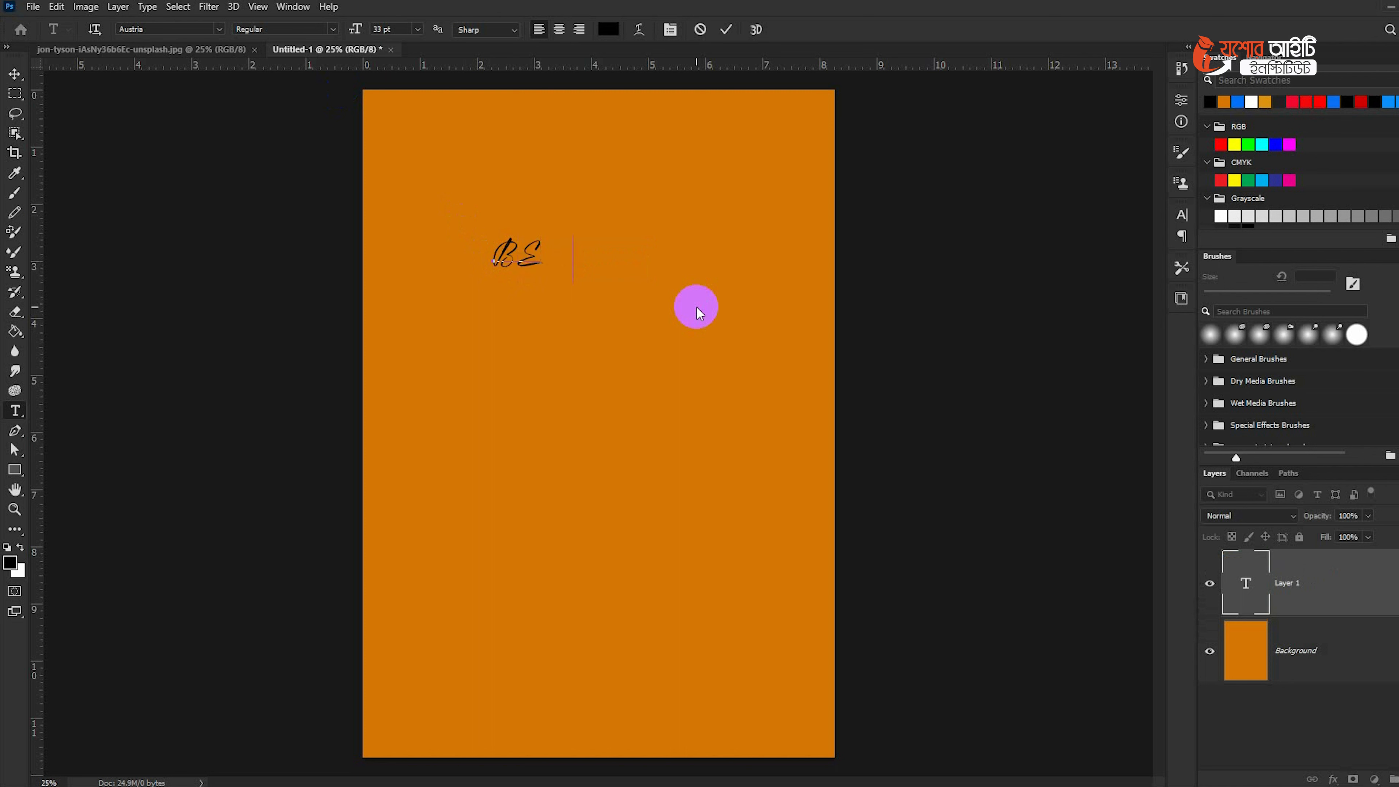
pyautogui.write('AUTIFUL')
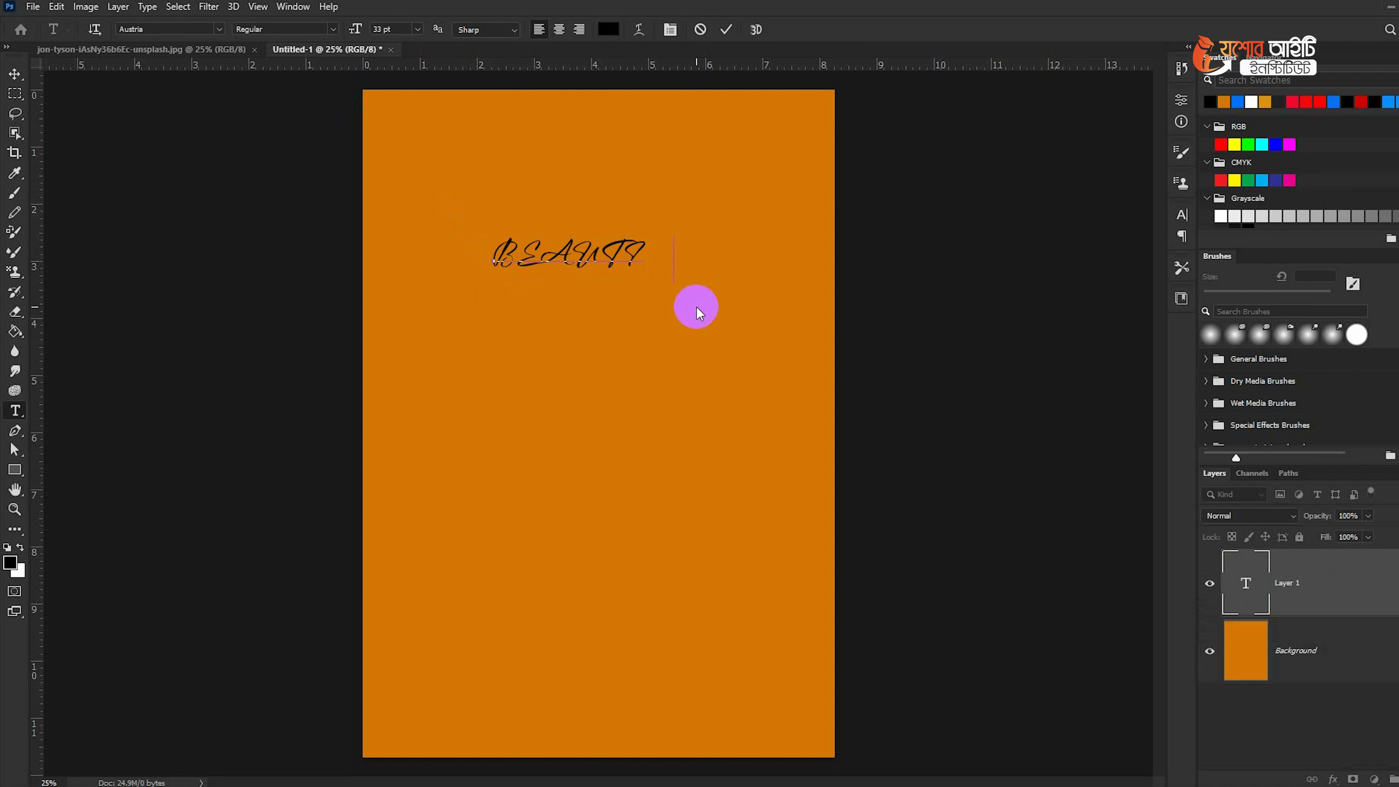
pyautogui.hotkey('ctrl', 'a')
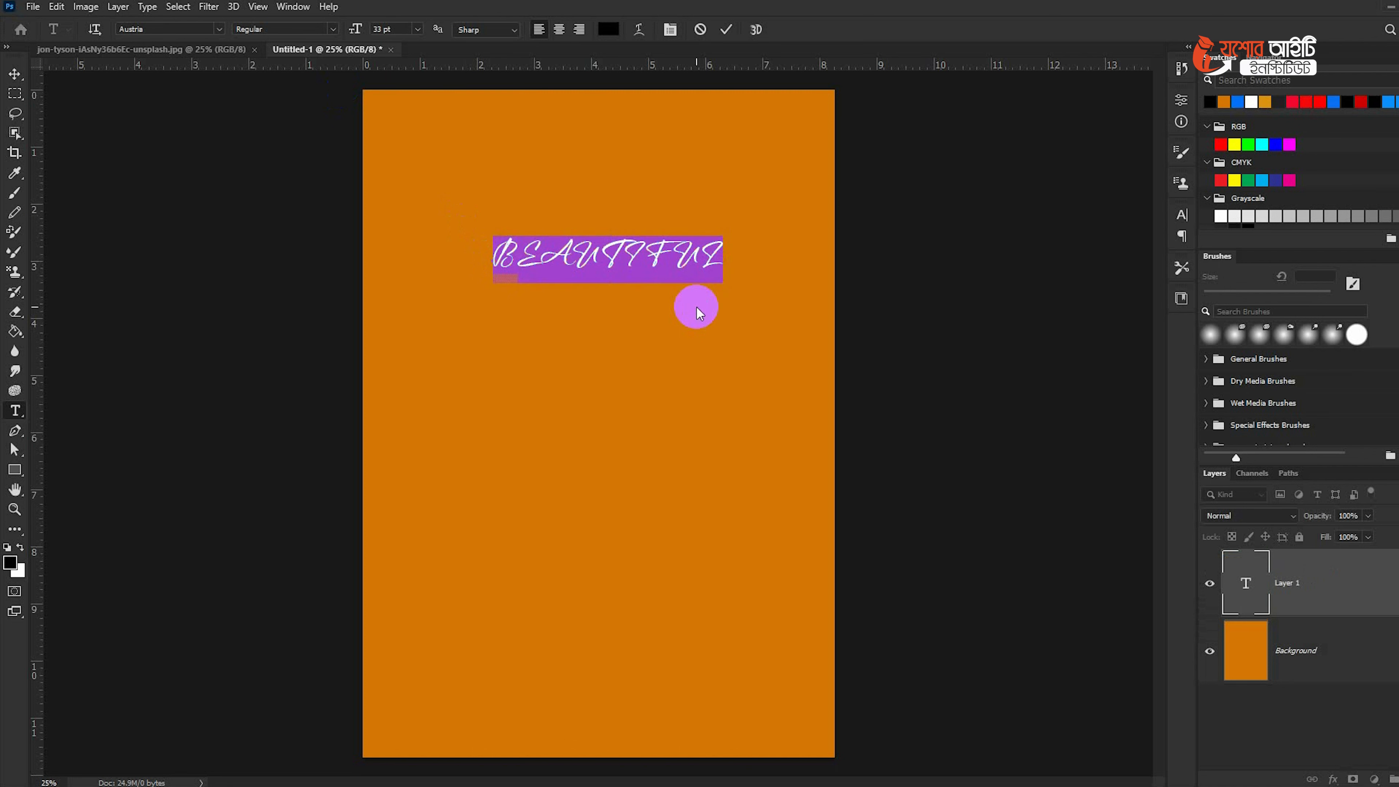
pyautogui.click(709, 269)
pyautogui.write('L')
# Step: Set the title's font to Bebas and move the text slightly down and to the right
pyautogui.hotkey('ctrl', 'a')
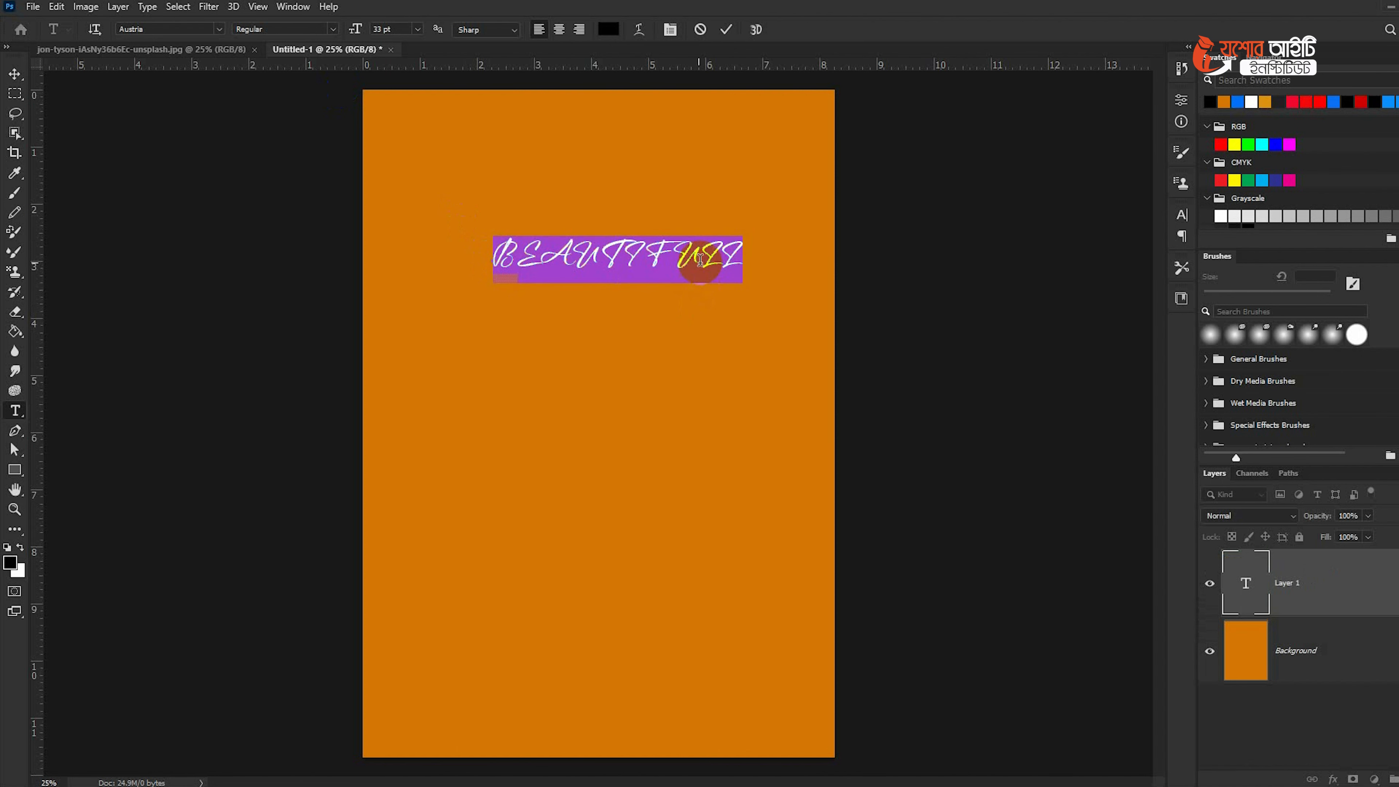
pyautogui.click(234, 33)
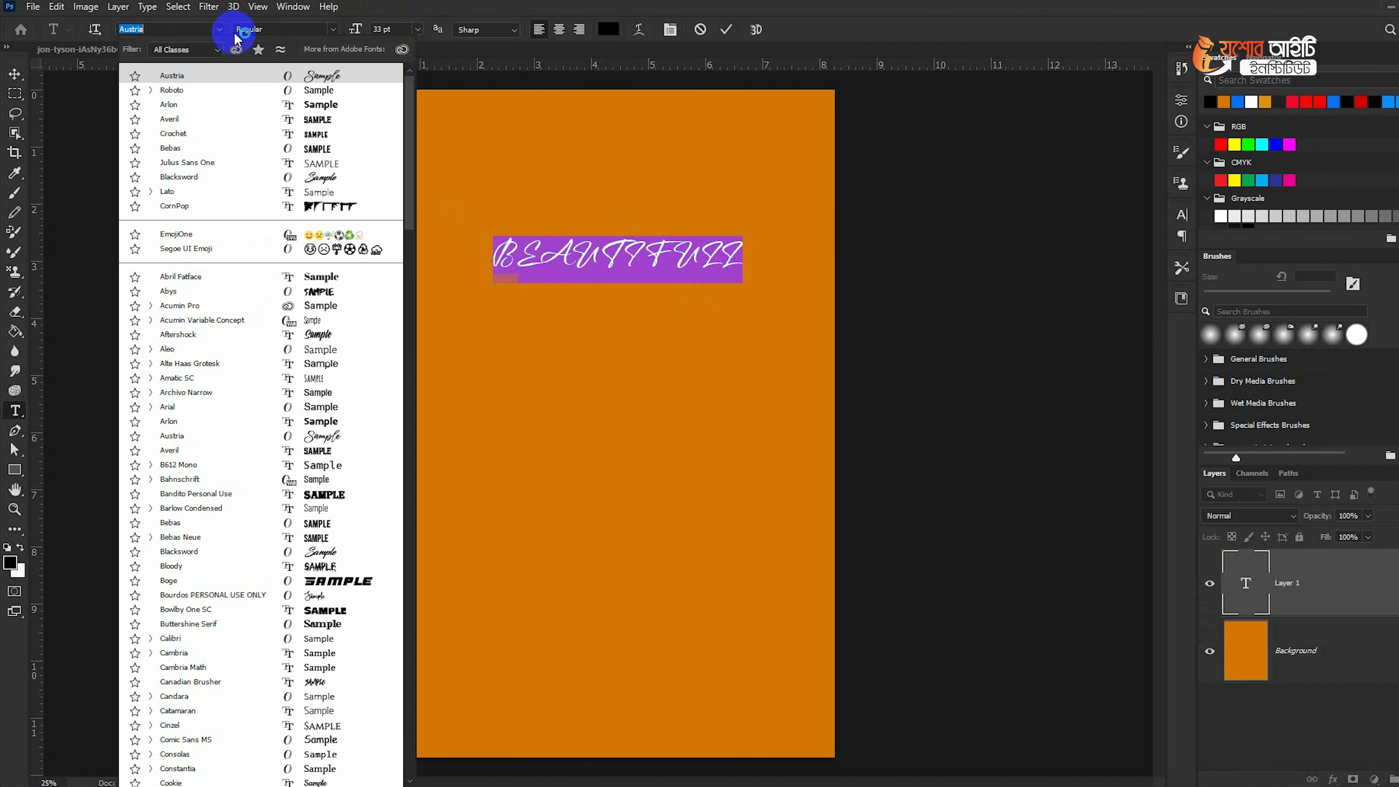
pyautogui.click(312, 153)
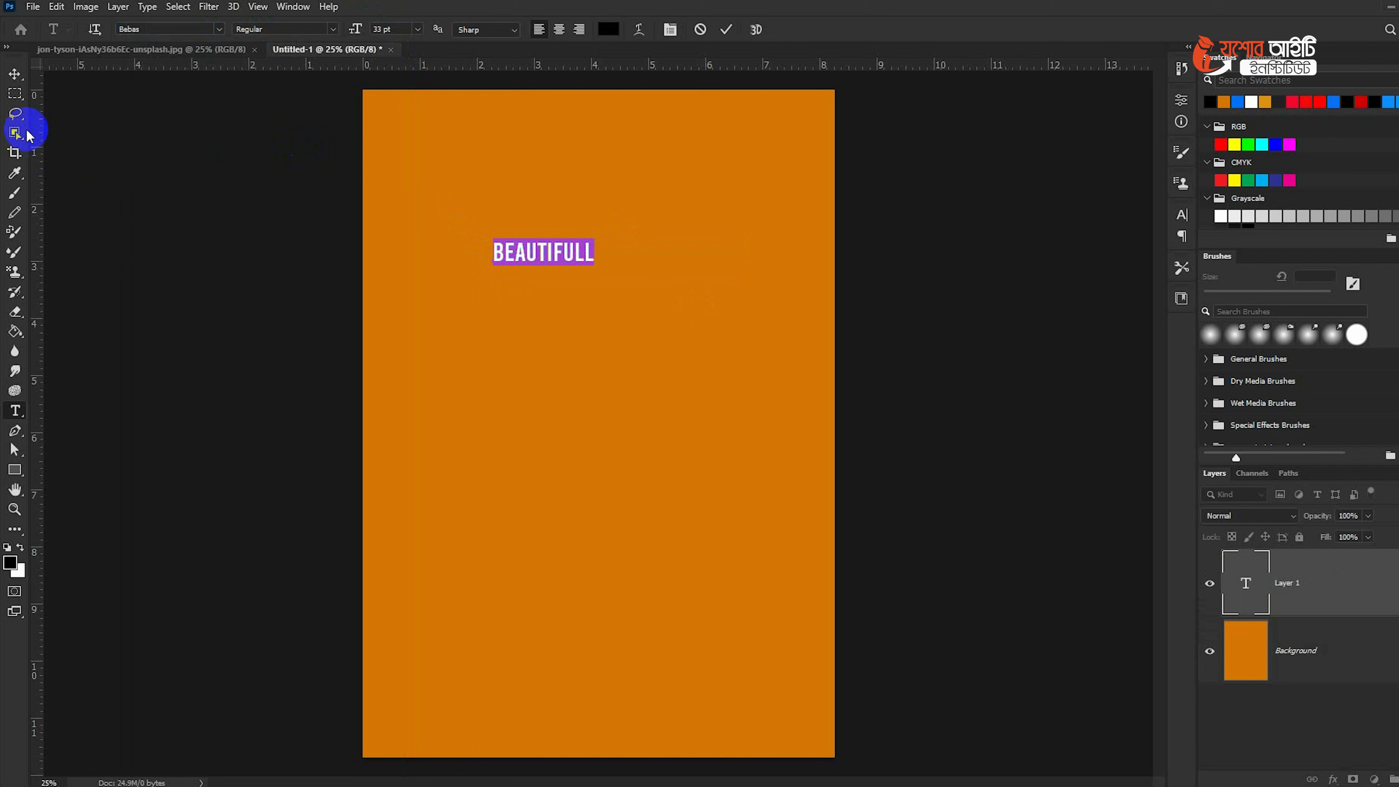
pyautogui.click(15, 75)
pyautogui.moveTo(611, 255); pyautogui.dragTo(628, 292)
# Step: Reopen the title text for editing and add a second line reading "RESESITANCE"
pyautogui.doubleClick(1270, 601)
pyautogui.click(1355, 157)
pyautogui.doubleClick(1244, 578)
pyautogui.click(608, 284)
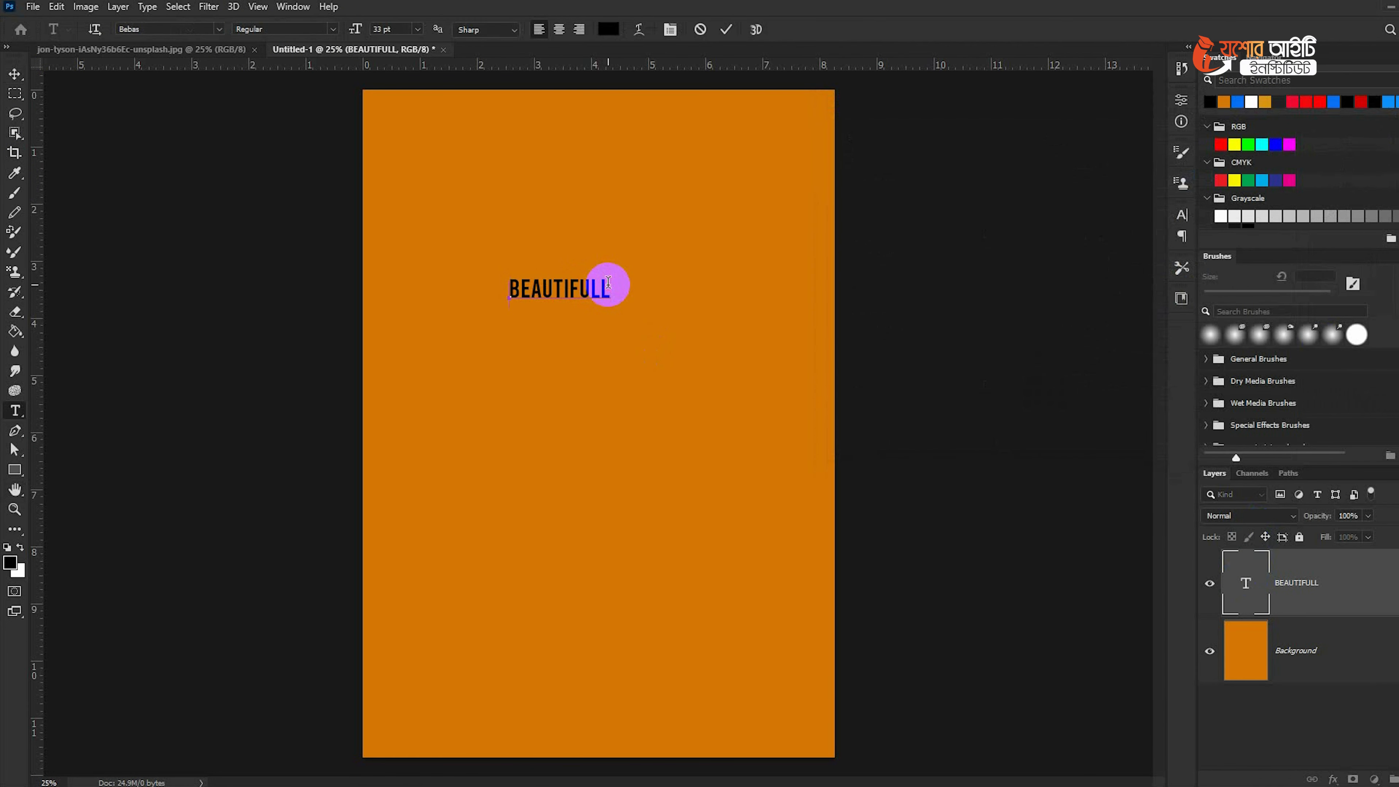
pyautogui.write('REDESITANCE')
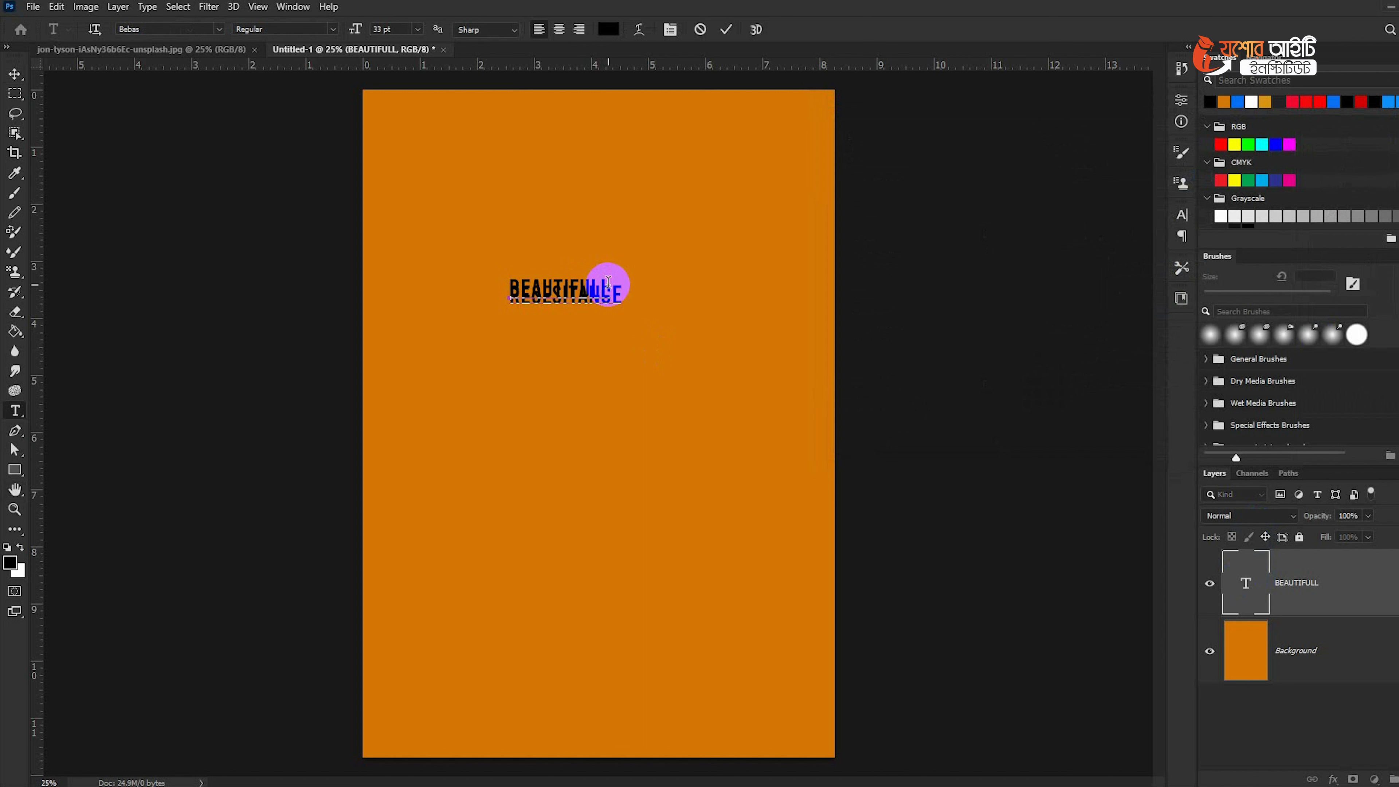
# Step: Select both lines of the title text and set their leading to Auto
pyautogui.hotkey('ctrl', 'a')
pyautogui.doubleClick(625, 302)
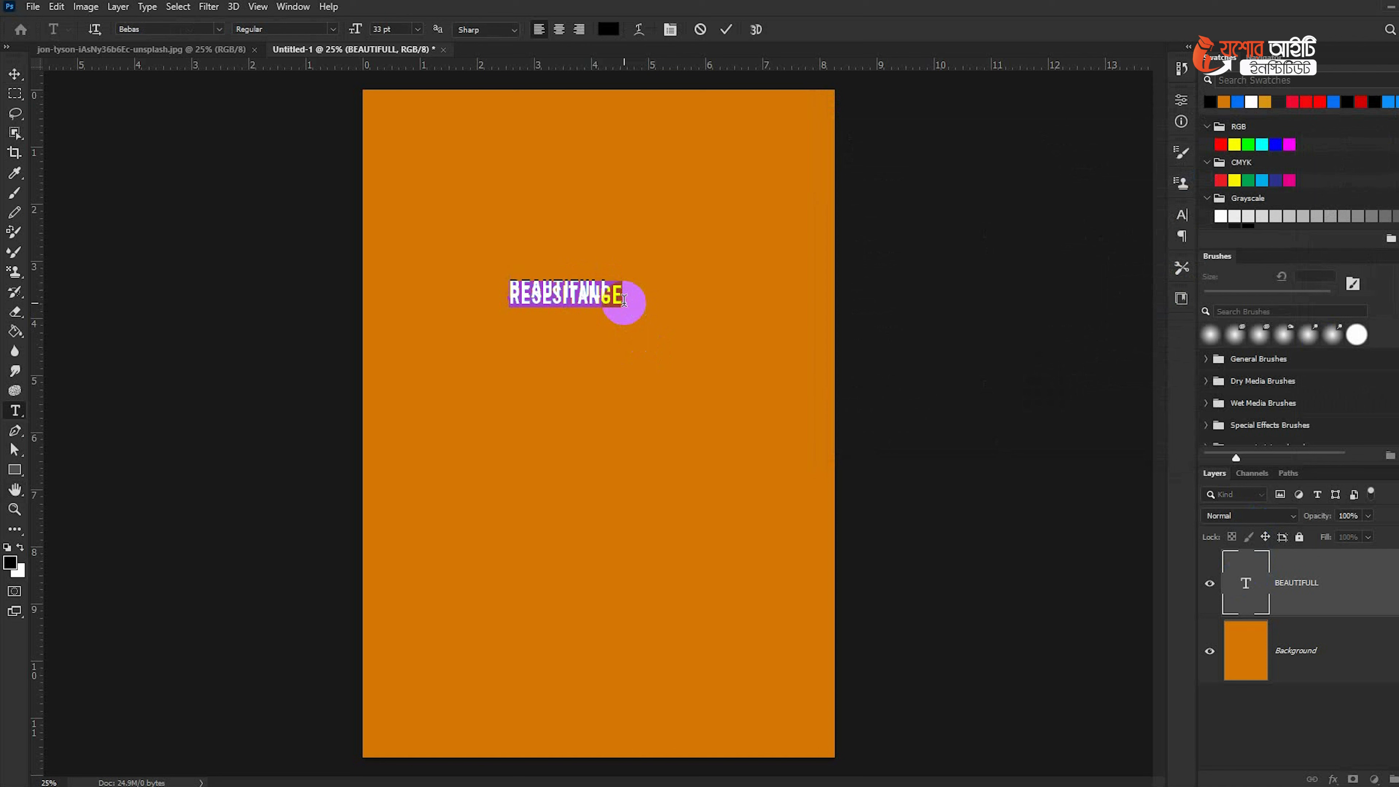
pyautogui.click(624, 303)
pyautogui.moveTo(625, 302); pyautogui.dragTo(466, 278)
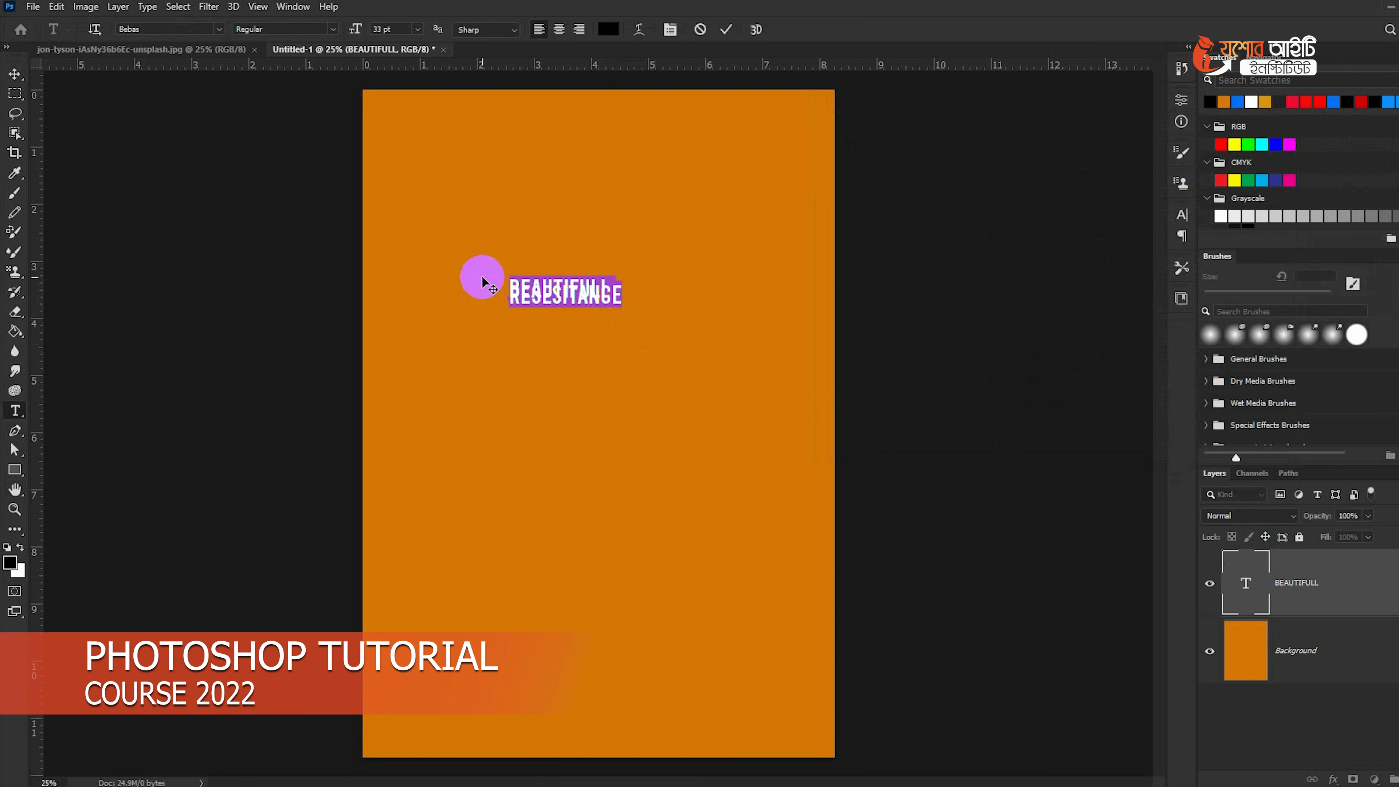
pyautogui.click(1182, 215)
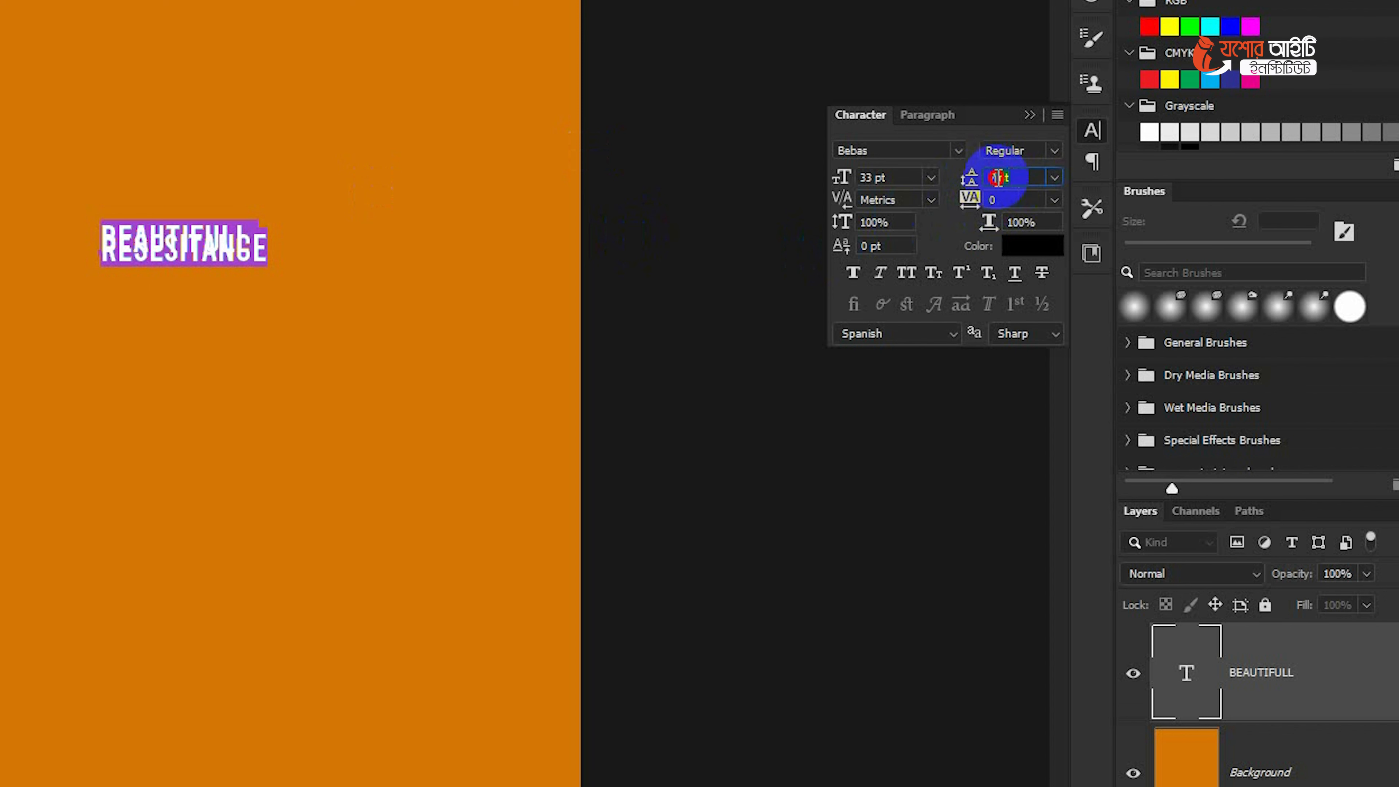
pyautogui.click(968, 176)
pyautogui.click(1054, 177)
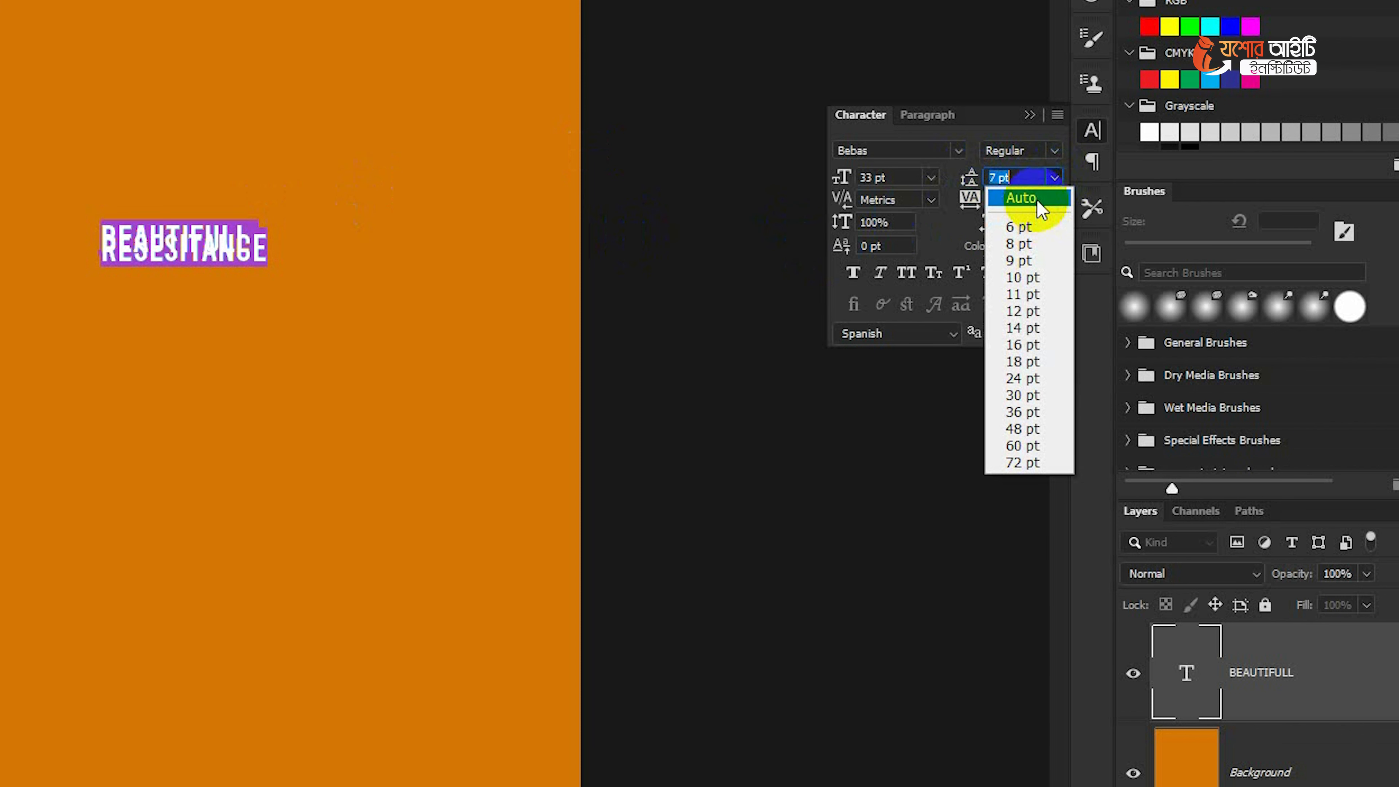
pyautogui.click(1021, 197)
# Step: Try a leading of 141 pt on the two title lines and return it to Auto
pyautogui.moveTo(971, 185); pyautogui.dragTo(1097, 178)
pyautogui.click(1034, 178)
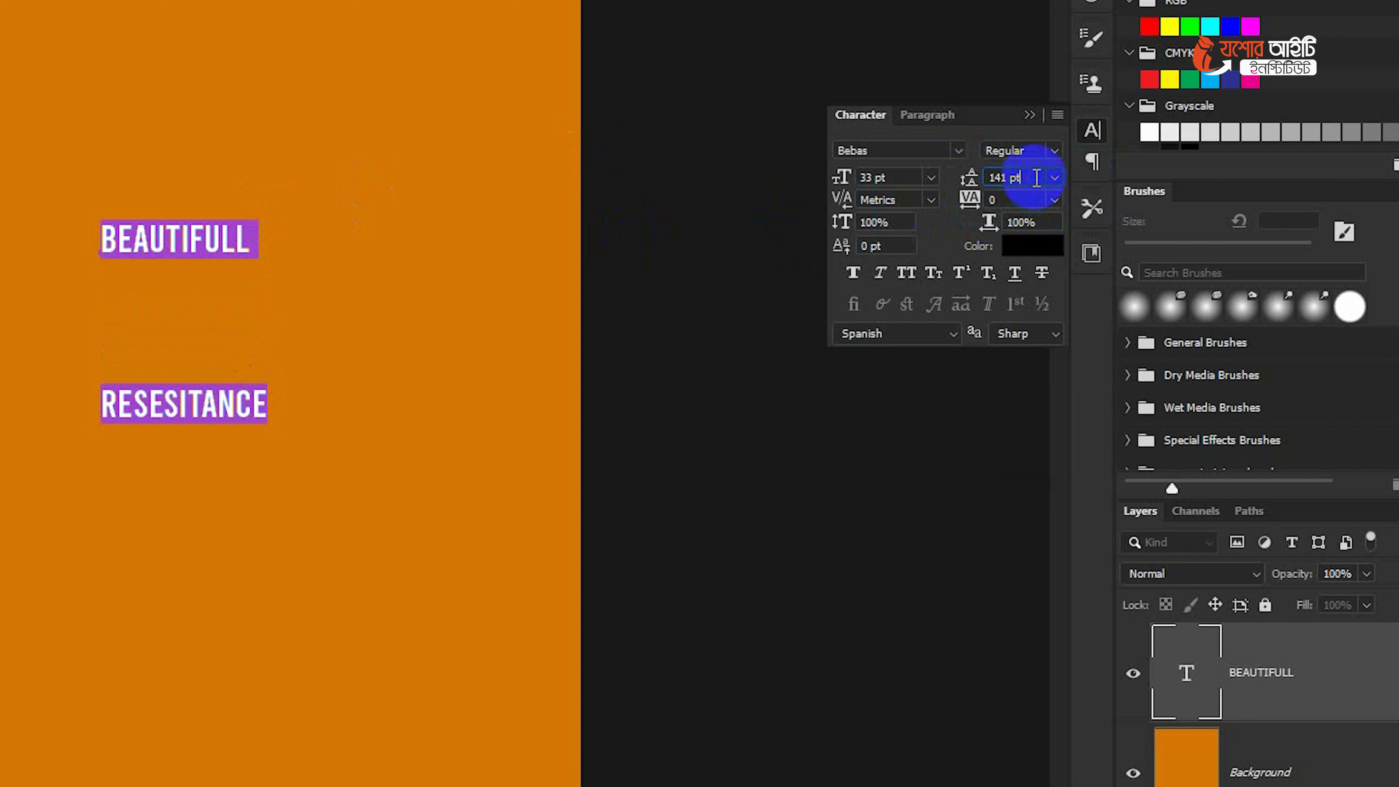
pyautogui.click(965, 179)
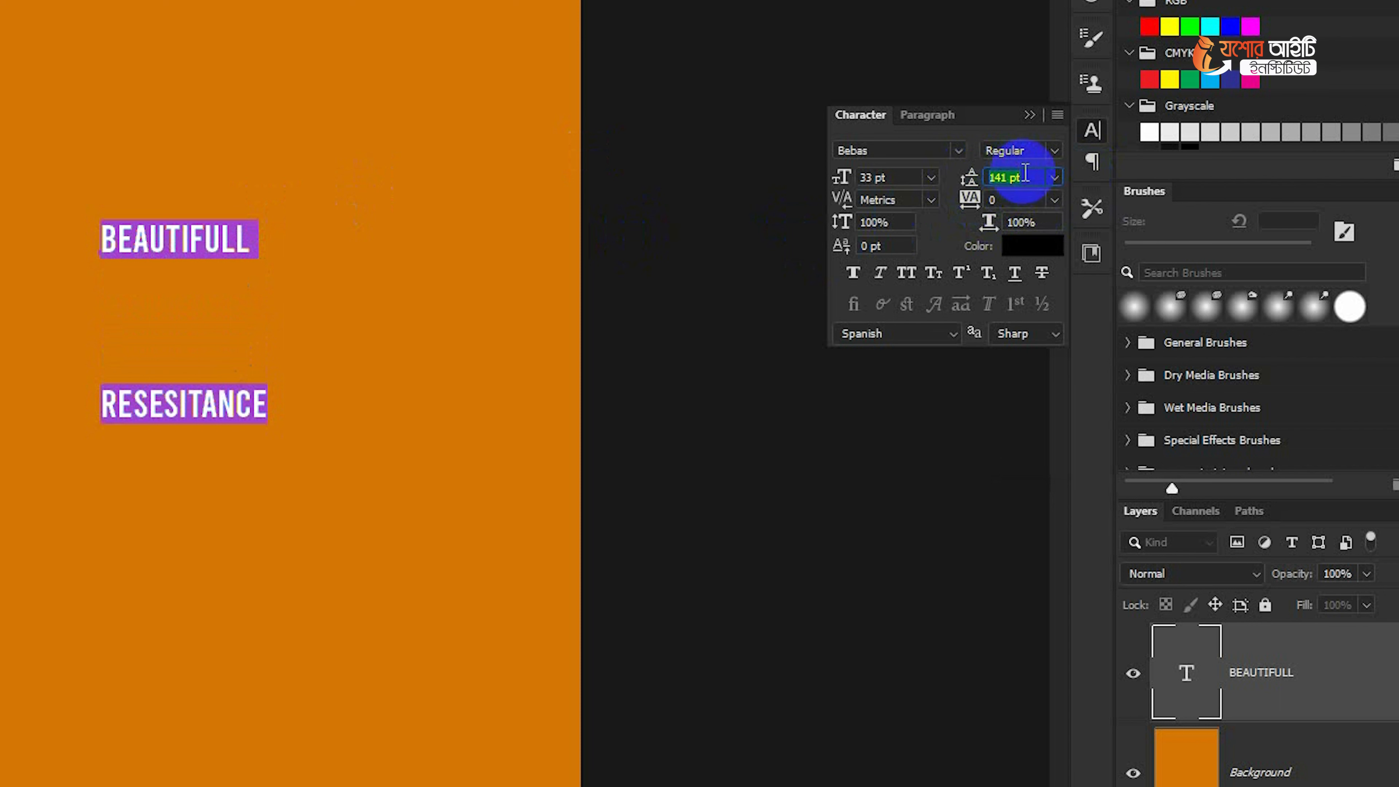
pyautogui.click(1054, 177)
pyautogui.click(1049, 198)
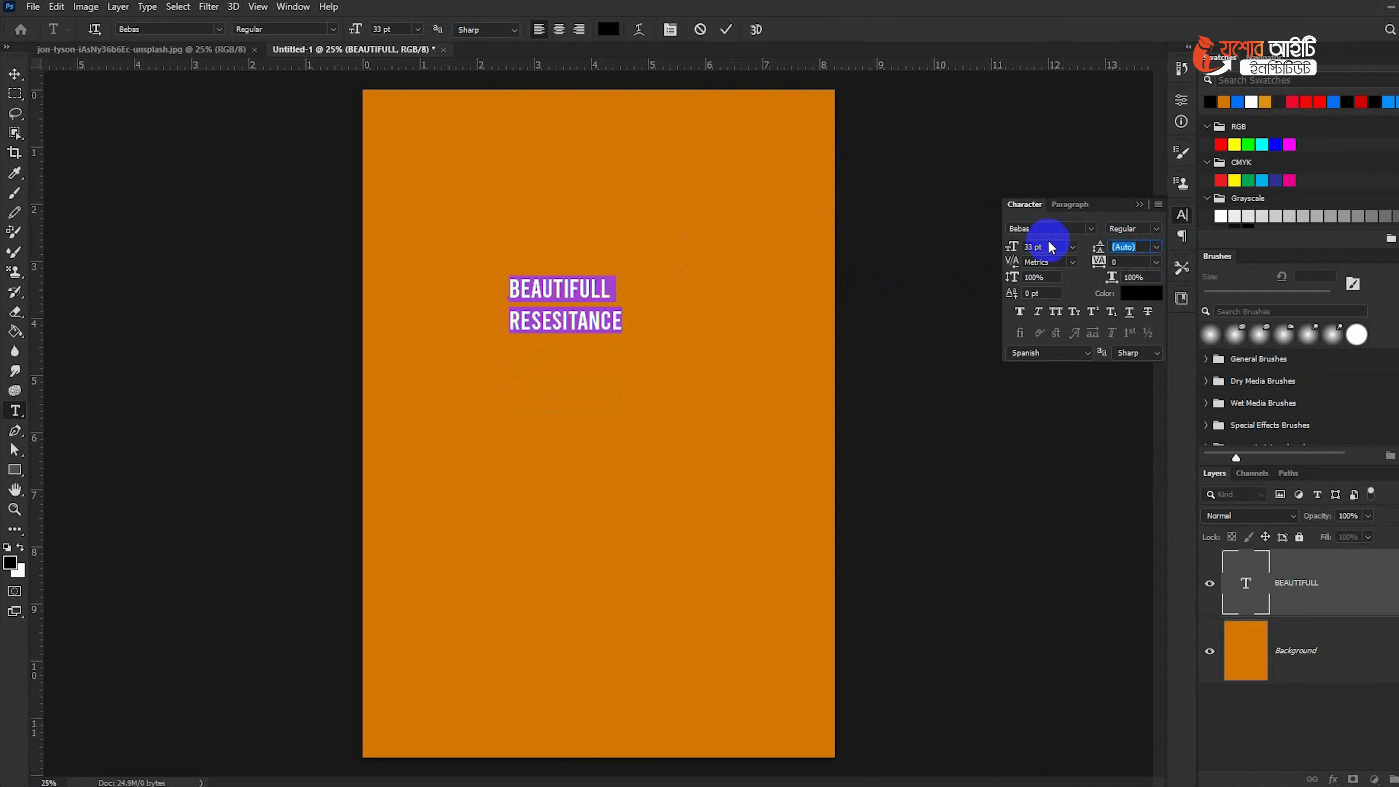
# Step: Enlarge the two-line title to 103 pt, commit the edit and compare it with the book photo
pyautogui.moveTo(1012, 248); pyautogui.dragTo(1063, 256)
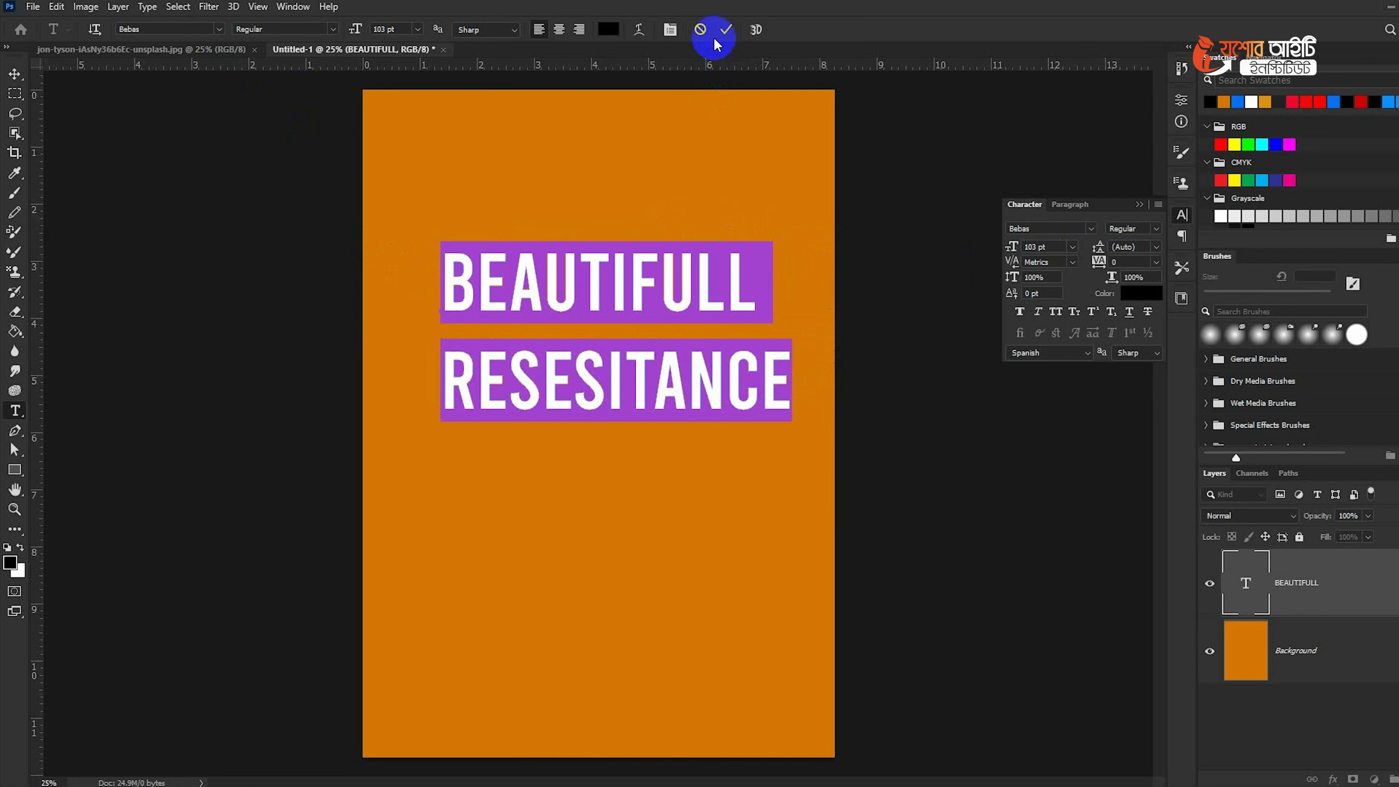
pyautogui.click(725, 34)
pyautogui.click(209, 49)
pyautogui.press('v')
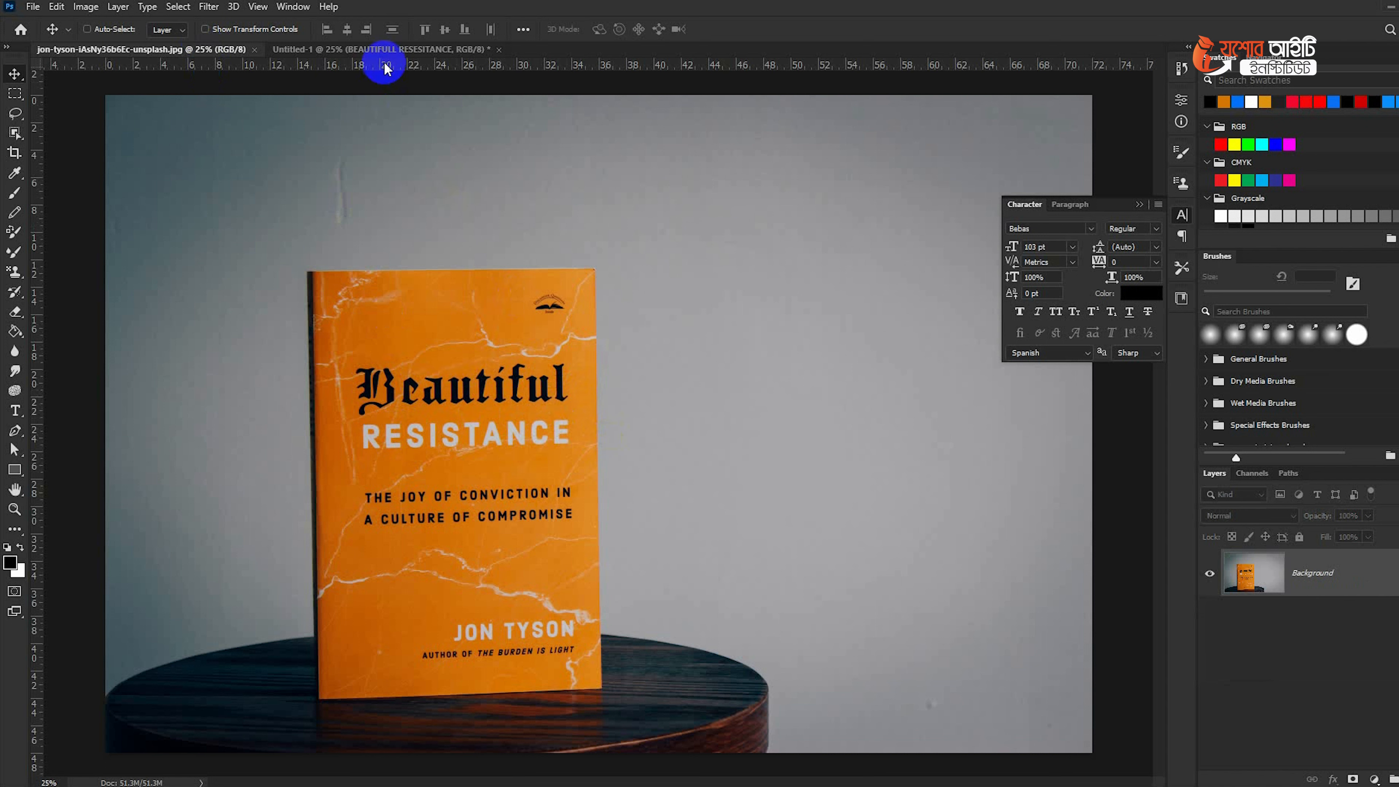
pyautogui.click(387, 50)
# Step: Change the text colour of the second title line, "RESESITANCE", to white (ffffff)
pyautogui.click(1303, 601)
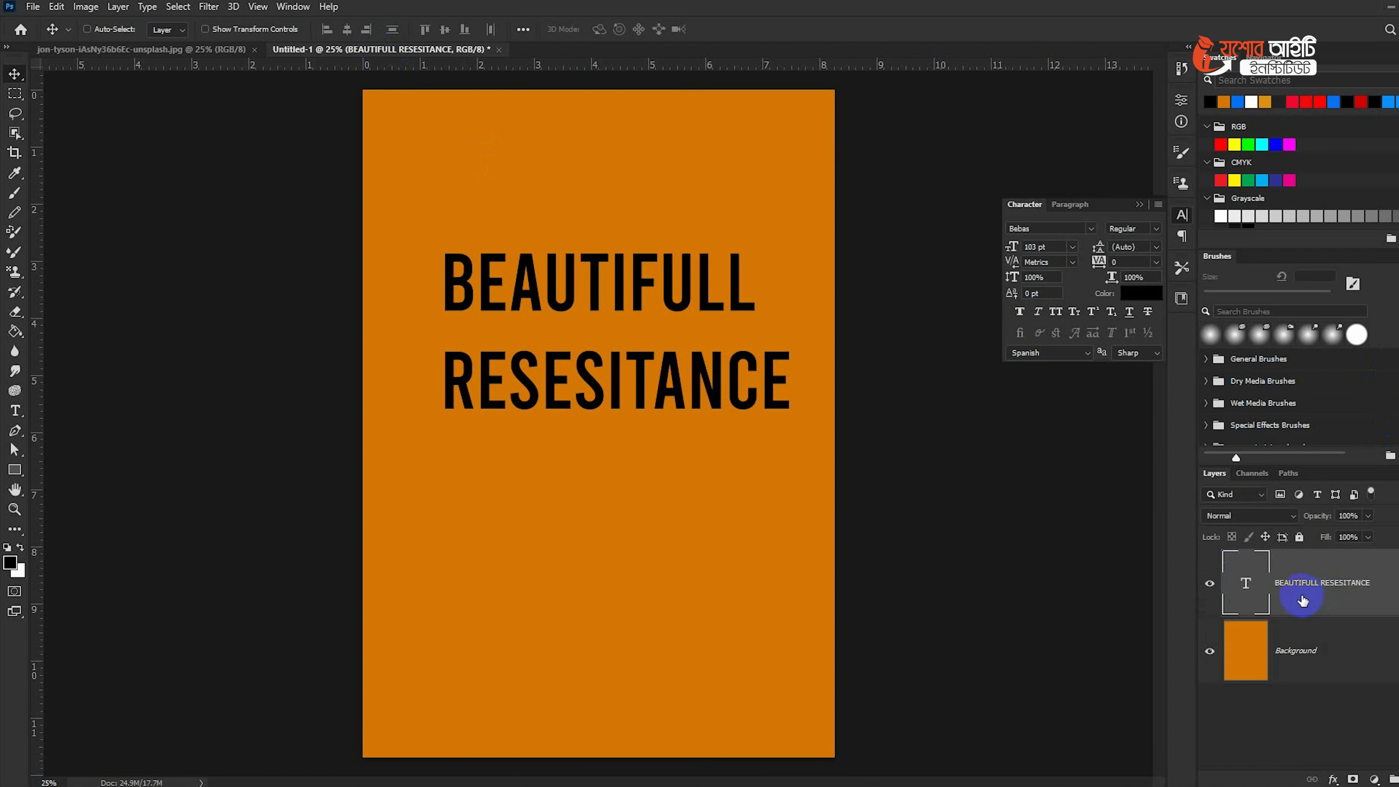
pyautogui.doubleClick(1245, 585)
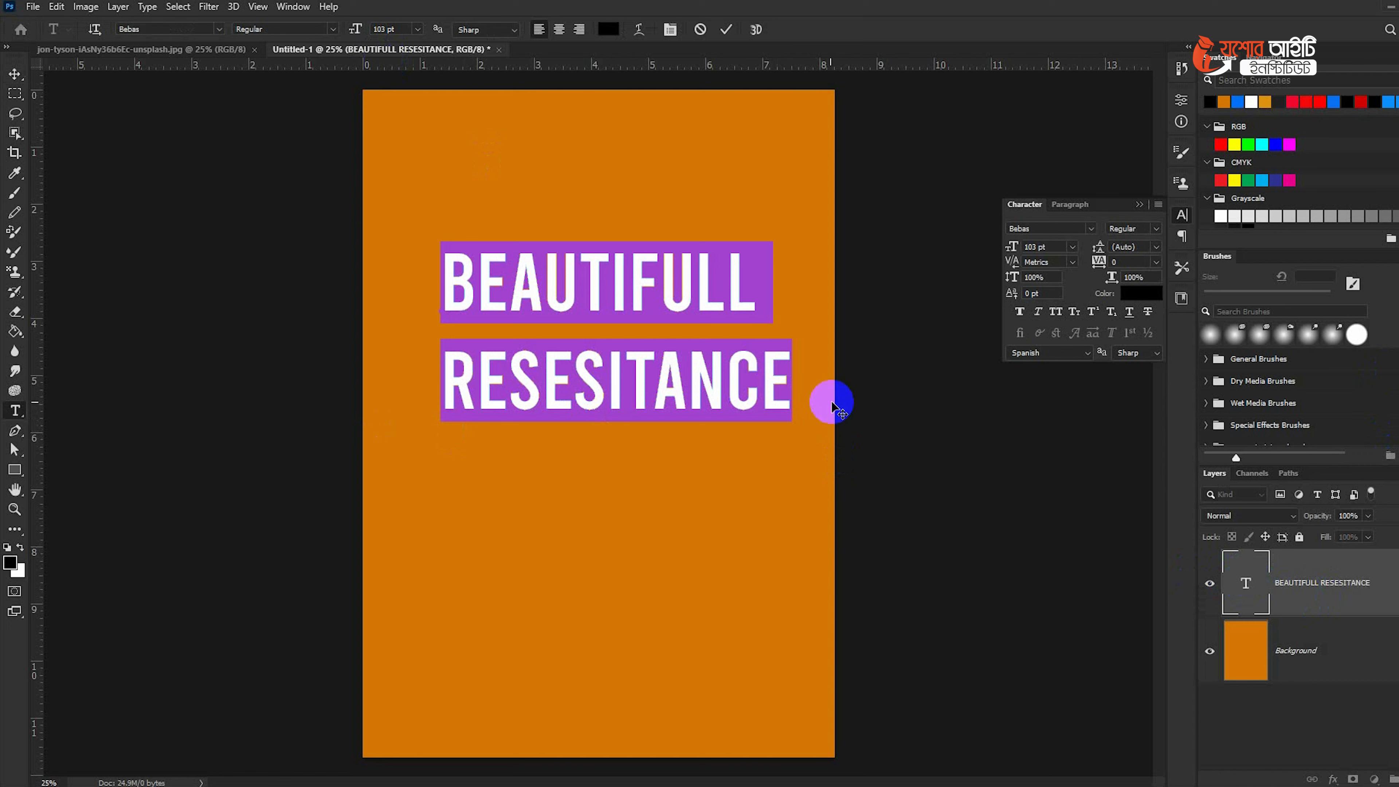
pyautogui.click(784, 384)
pyautogui.moveTo(784, 384); pyautogui.dragTo(416, 384)
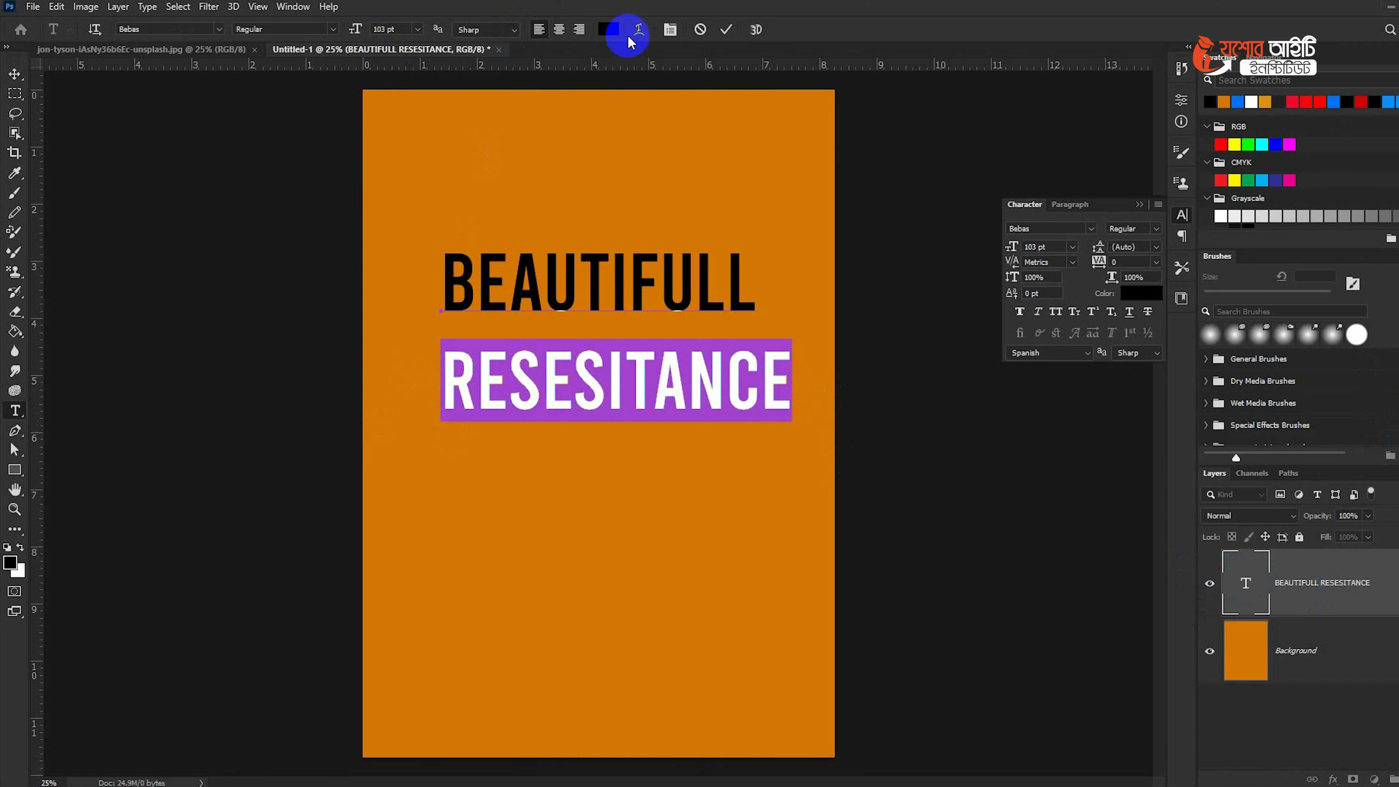
pyautogui.click(608, 29)
pyautogui.moveTo(874, 347); pyautogui.dragTo(849, 212)
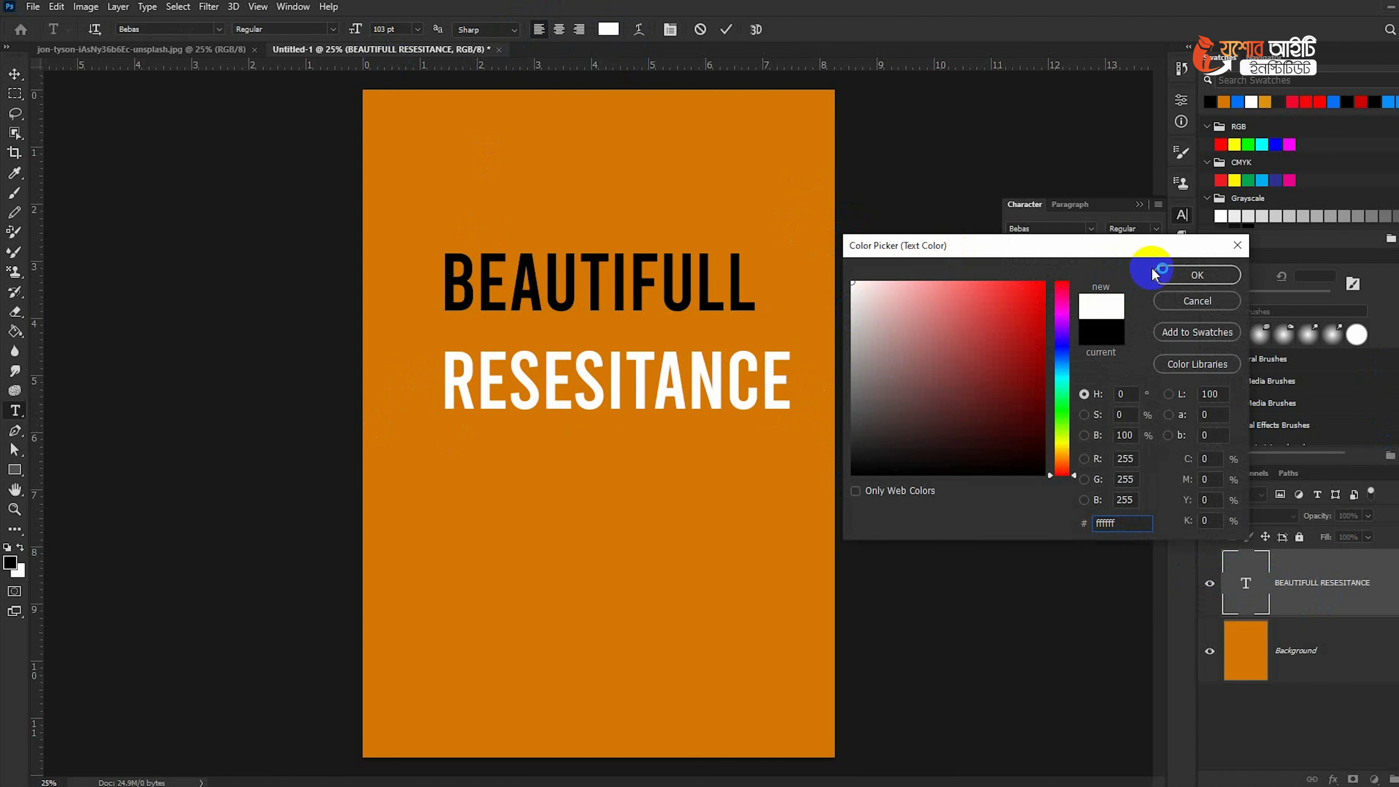
pyautogui.click(1194, 275)
# Step: Set the font of the title's first line, "BEAUTIFULL", to Friday13
pyautogui.moveTo(764, 262); pyautogui.dragTo(247, 259)
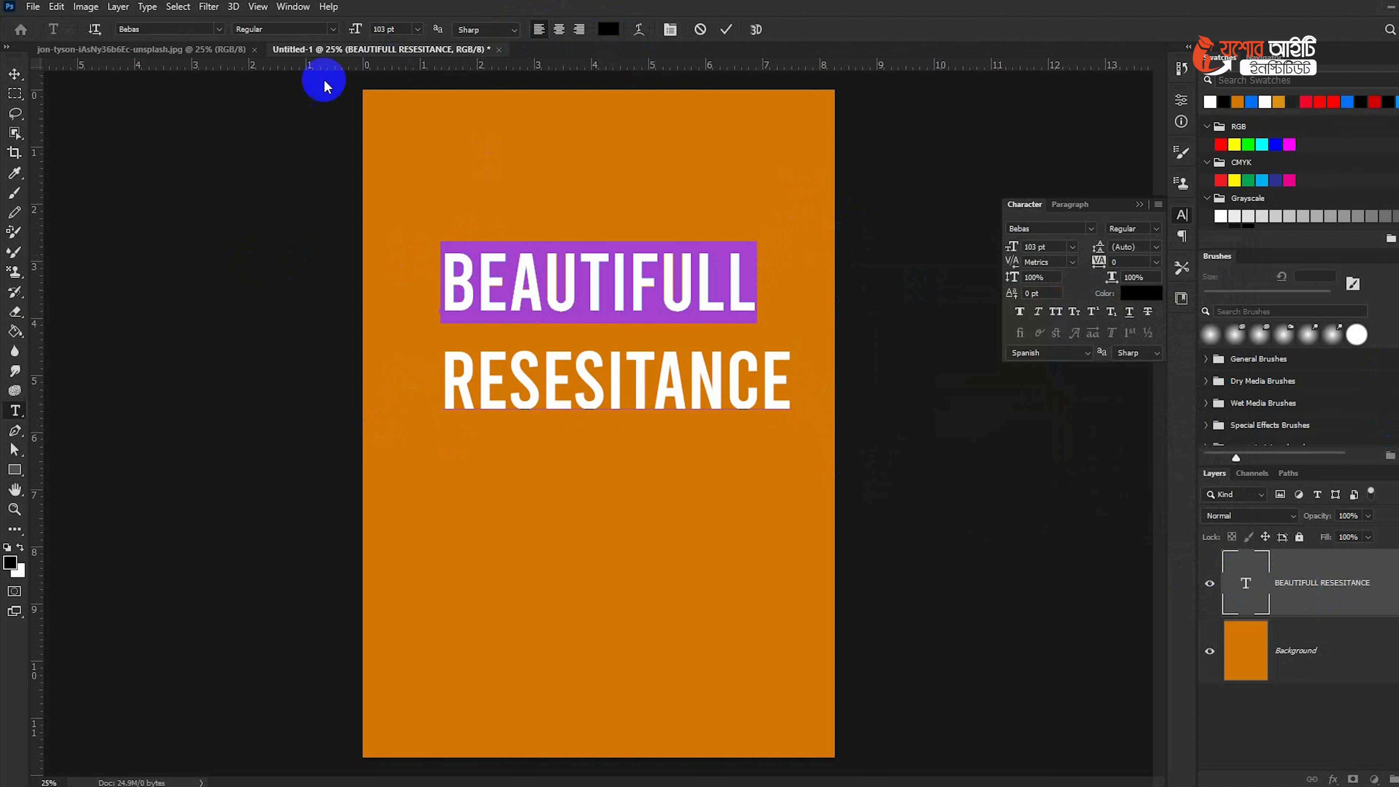
pyautogui.click(221, 30)
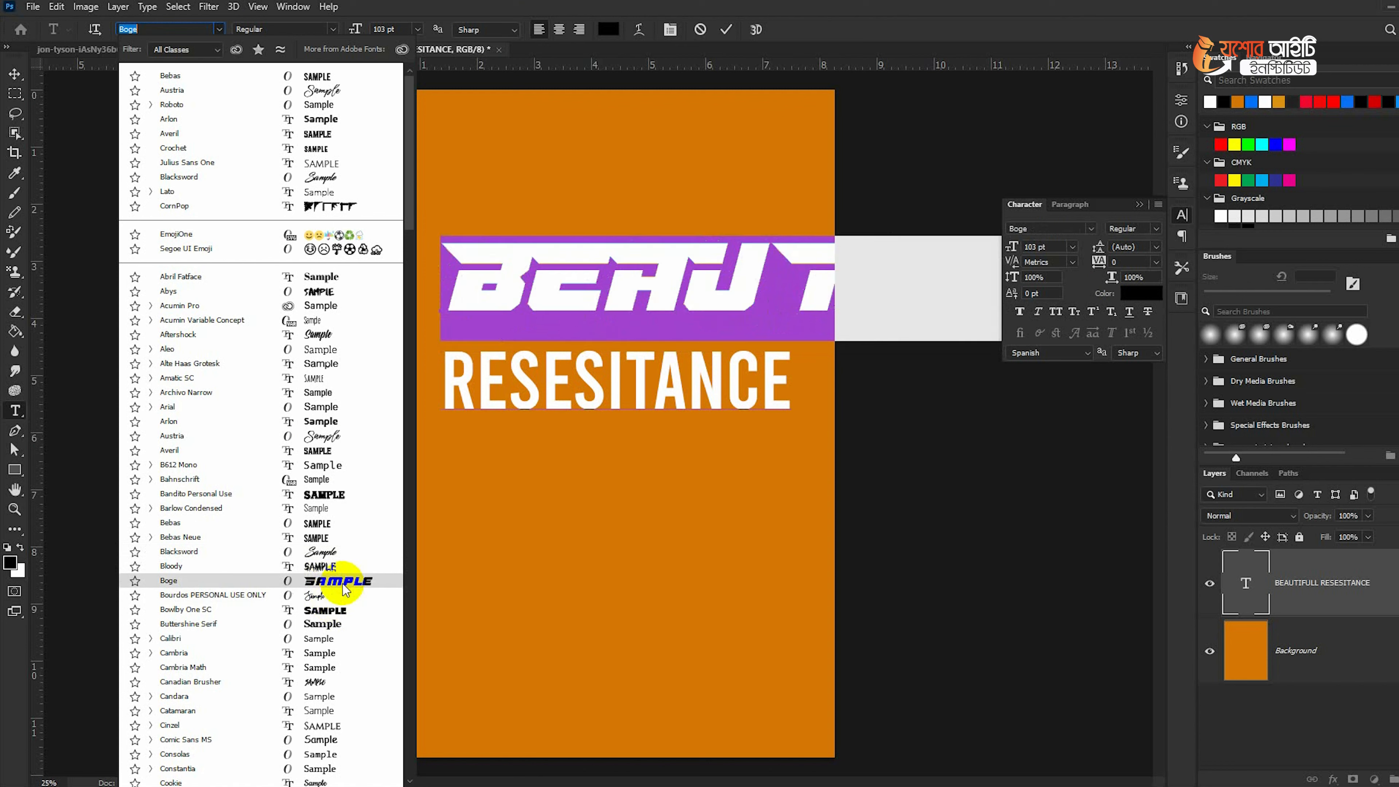
pyautogui.scroll(-5, 345, 601)
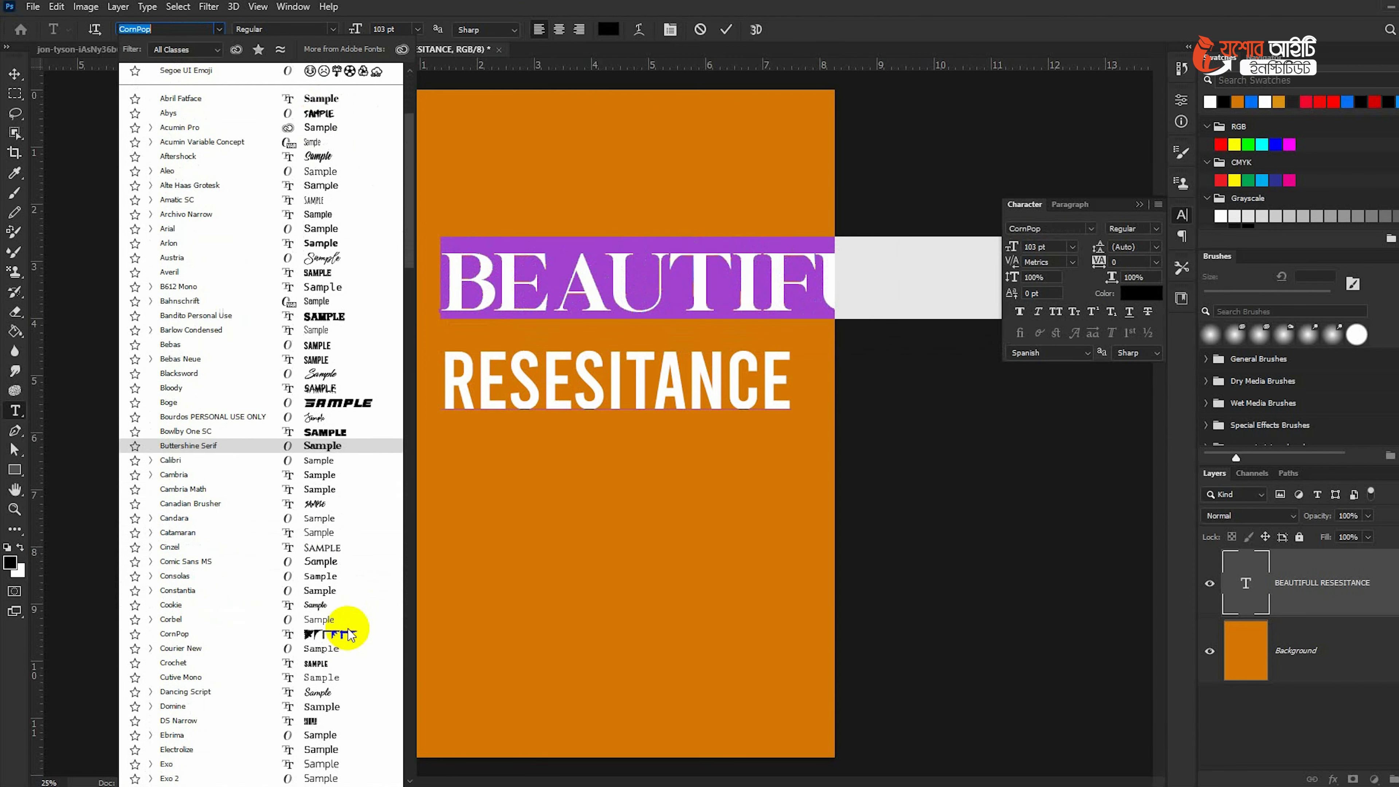
pyautogui.scroll(-3, 347, 628)
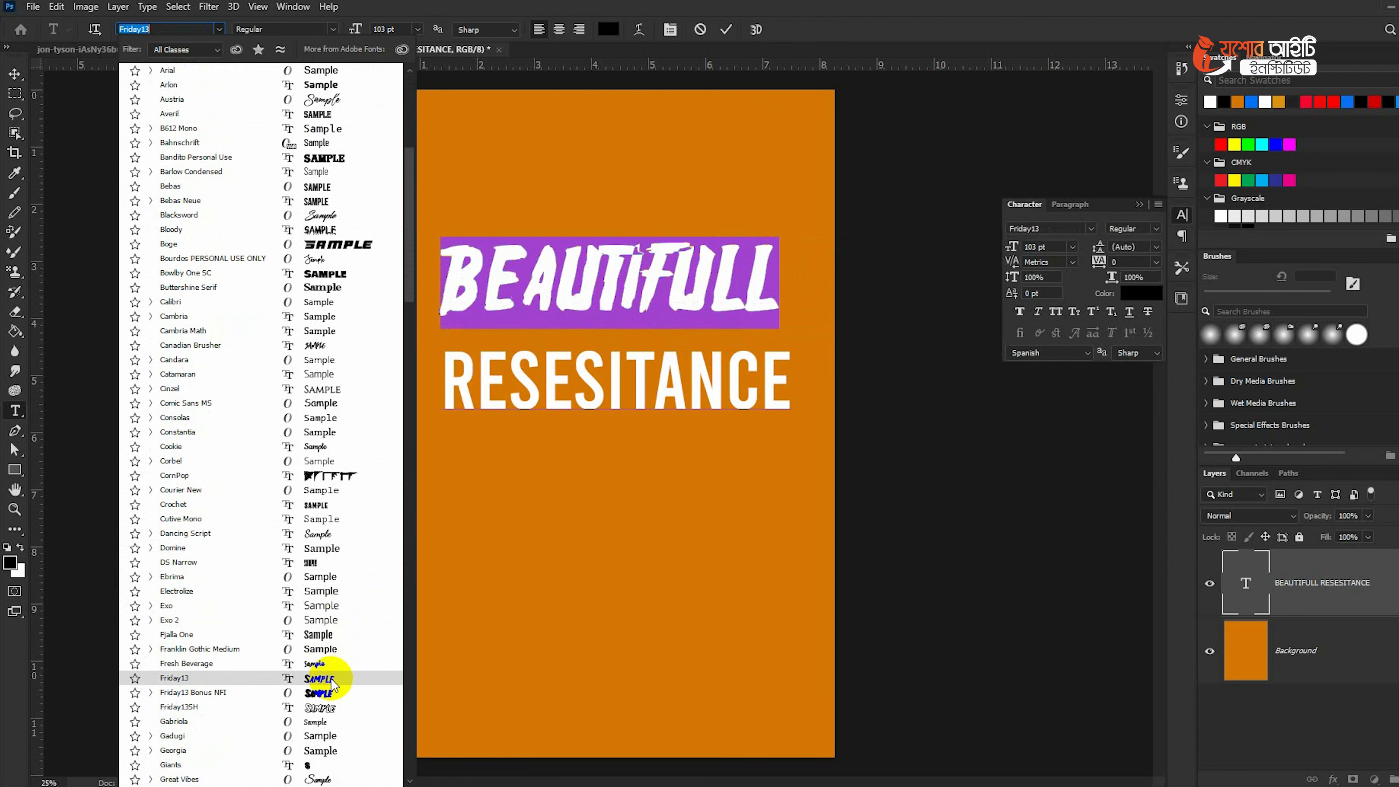
pyautogui.click(334, 679)
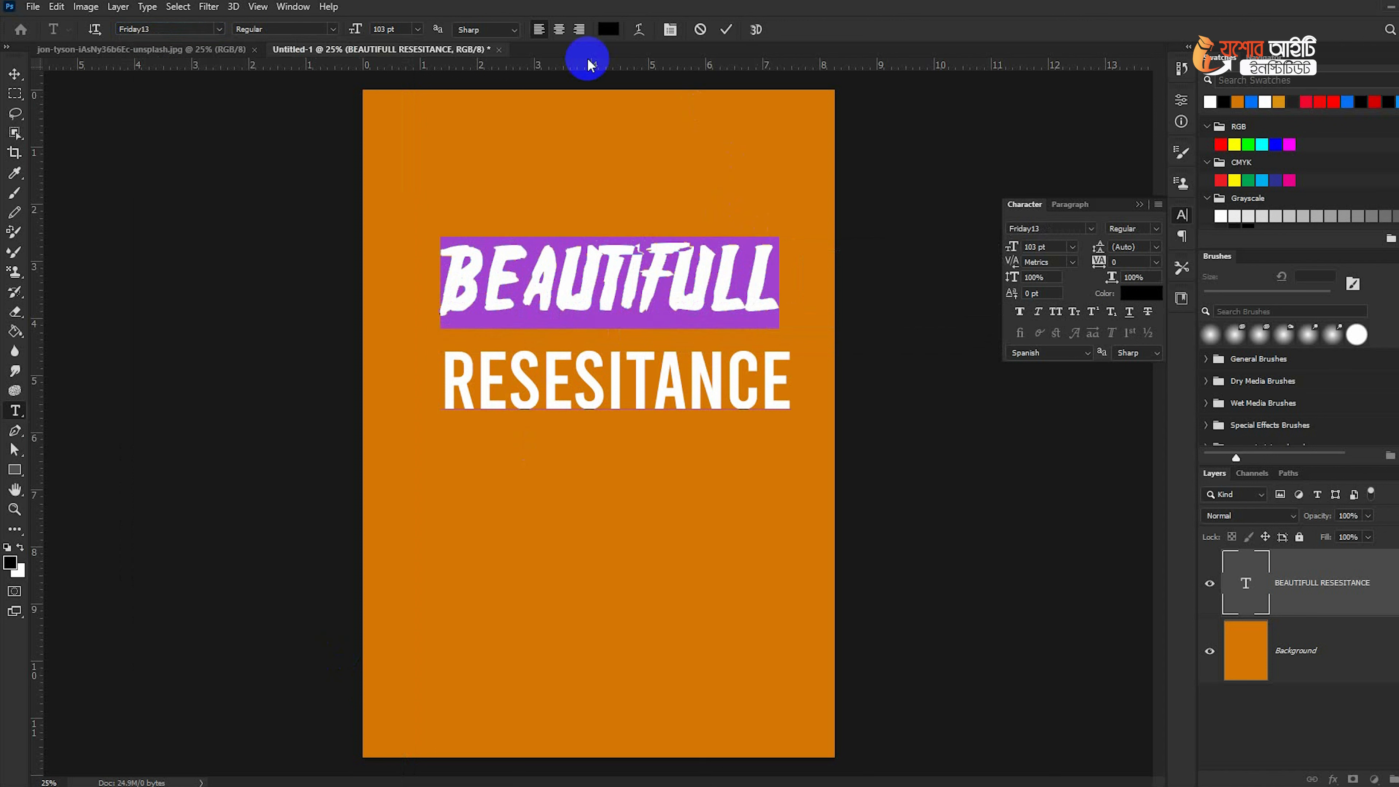
# Step: Set the size of "BEAUTIFULL" to 106 pt, commit the edit and move the title slightly up and to the left
pyautogui.click(398, 29)
pyautogui.scroll(3, 398, 29)
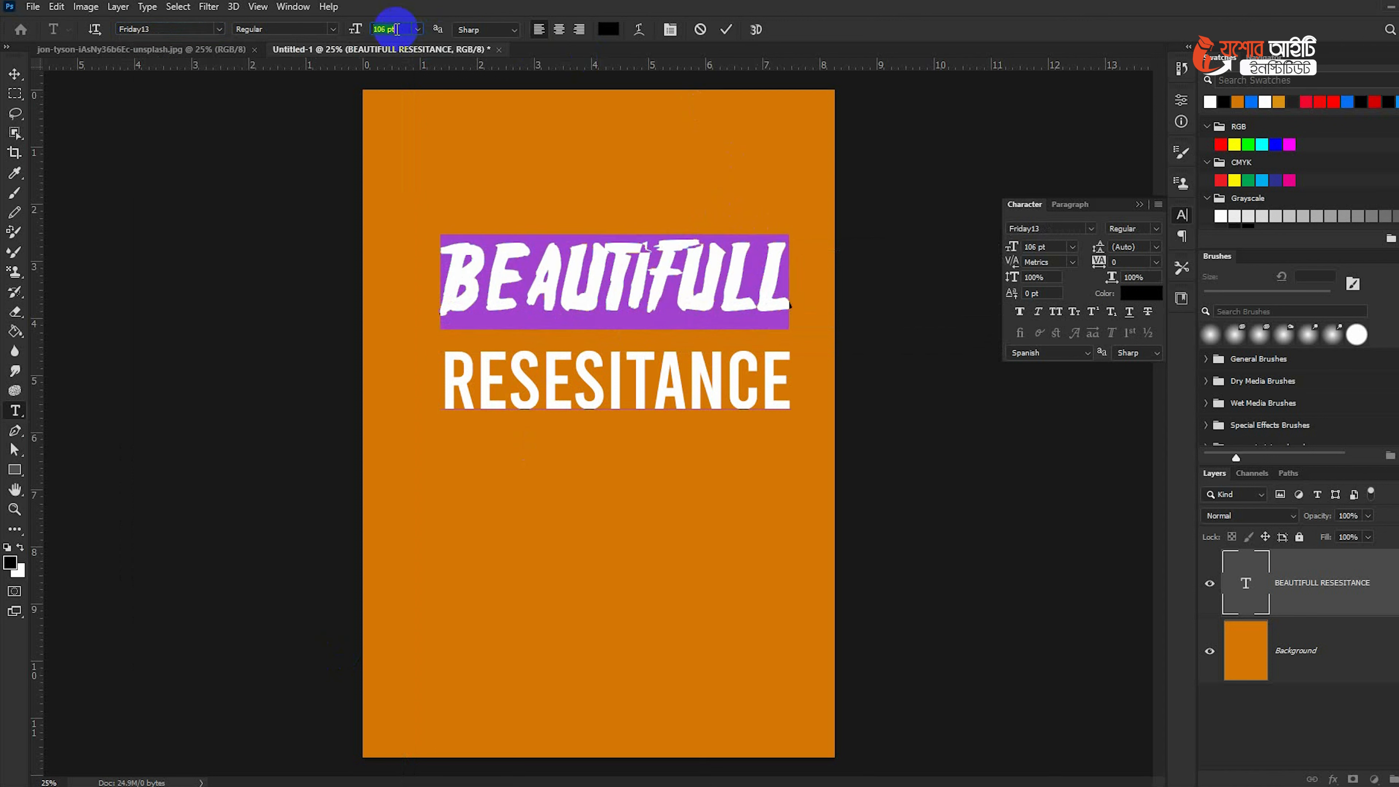
pyautogui.click(727, 30)
pyautogui.press('v')
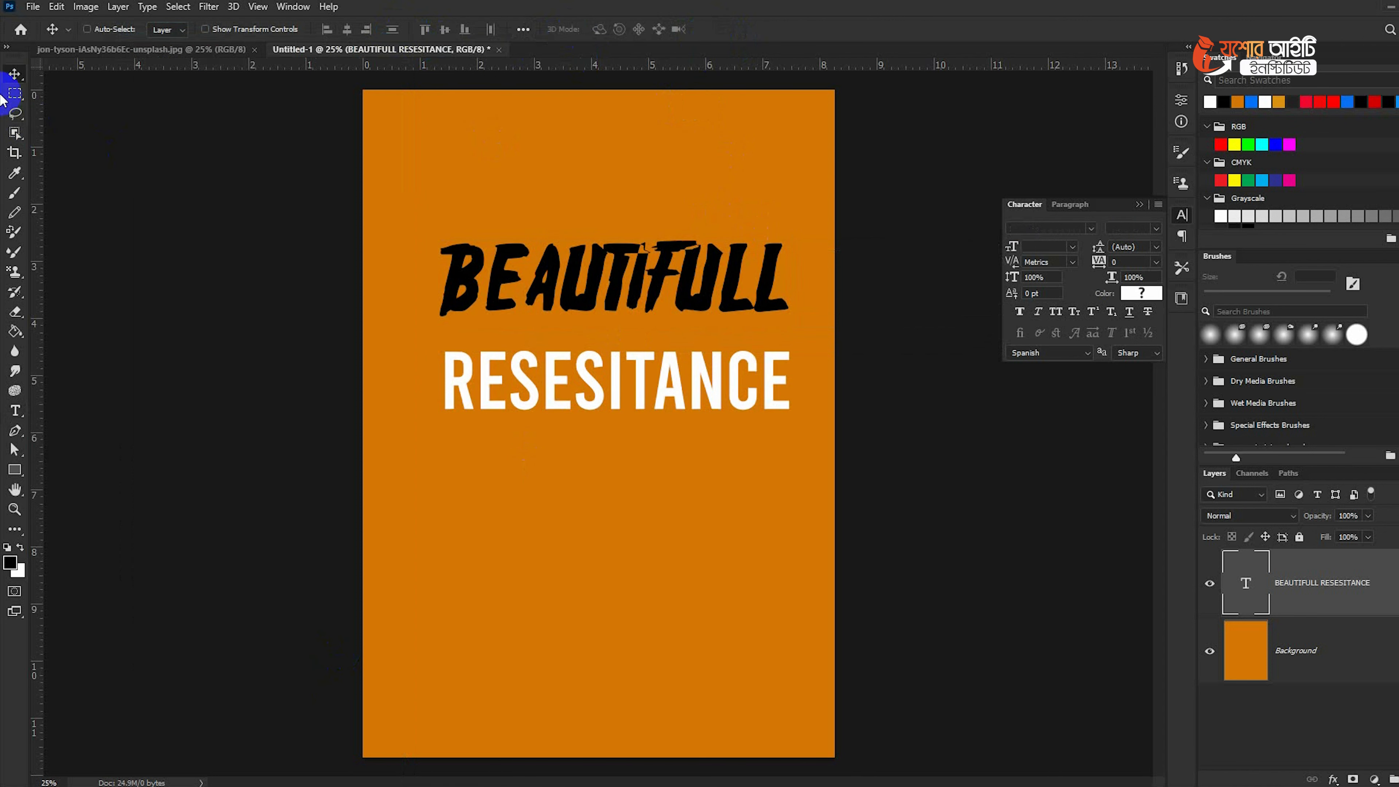
pyautogui.moveTo(681, 304); pyautogui.dragTo(673, 314)
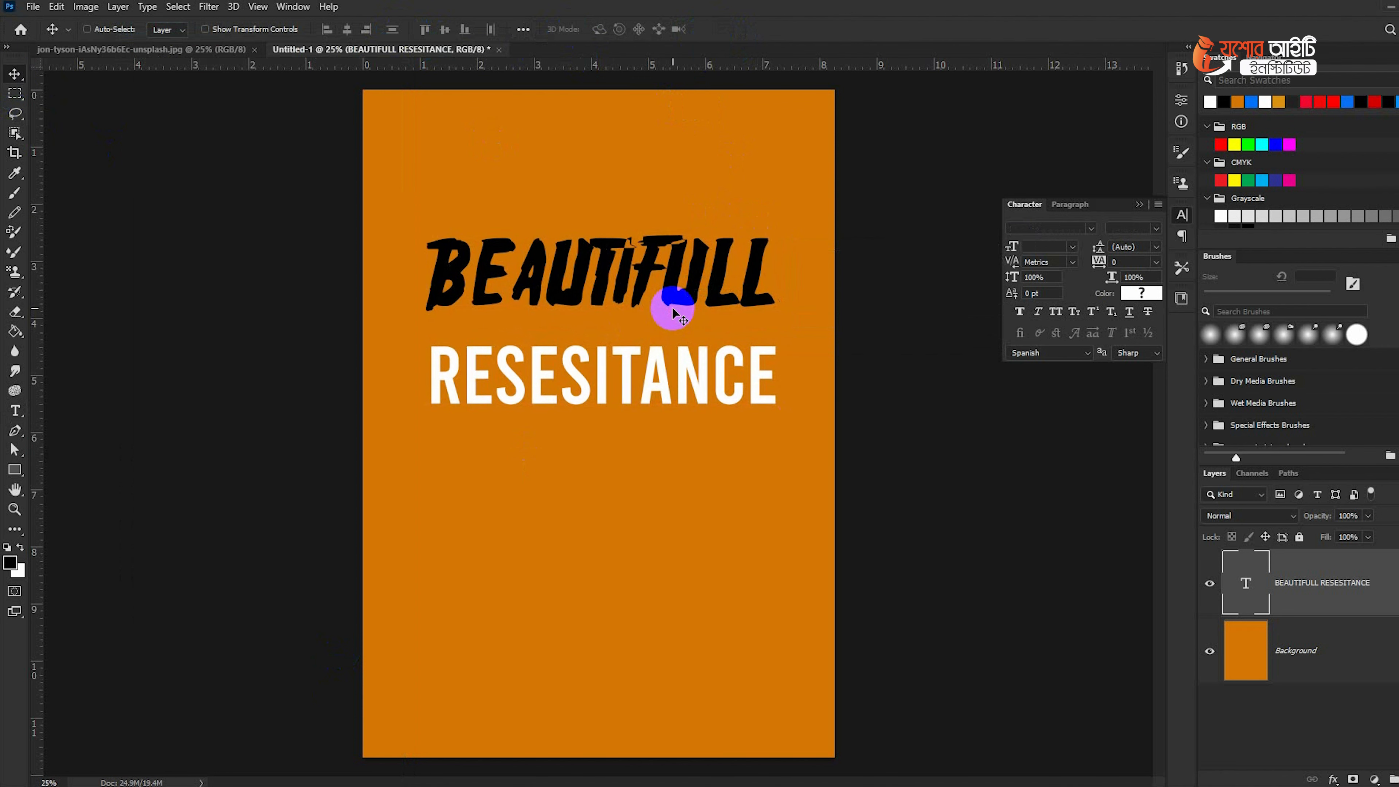
# Step: Check the logo on the book photo and place audi-logo.png from the Downloads folder into the cover document
pyautogui.click(192, 50)
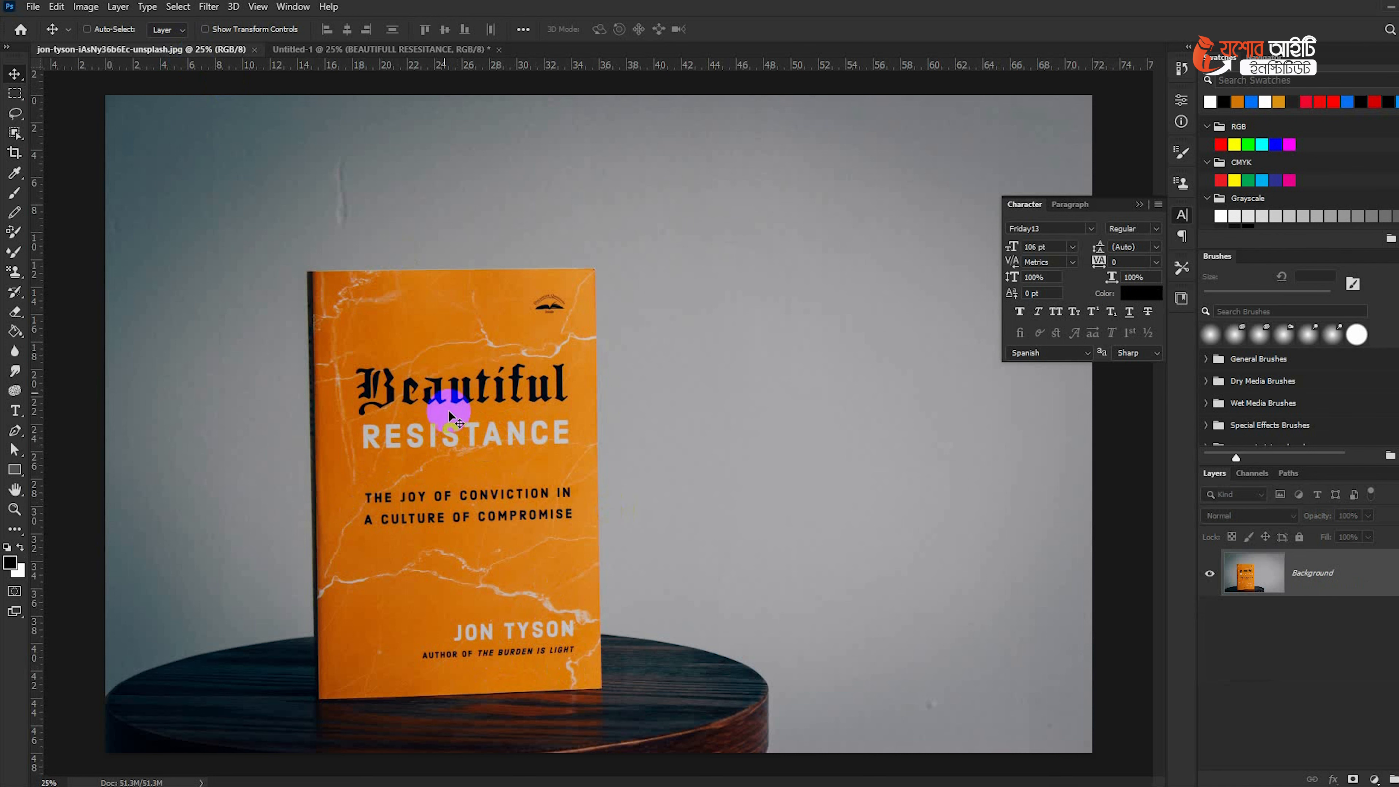
pyautogui.click(425, 49)
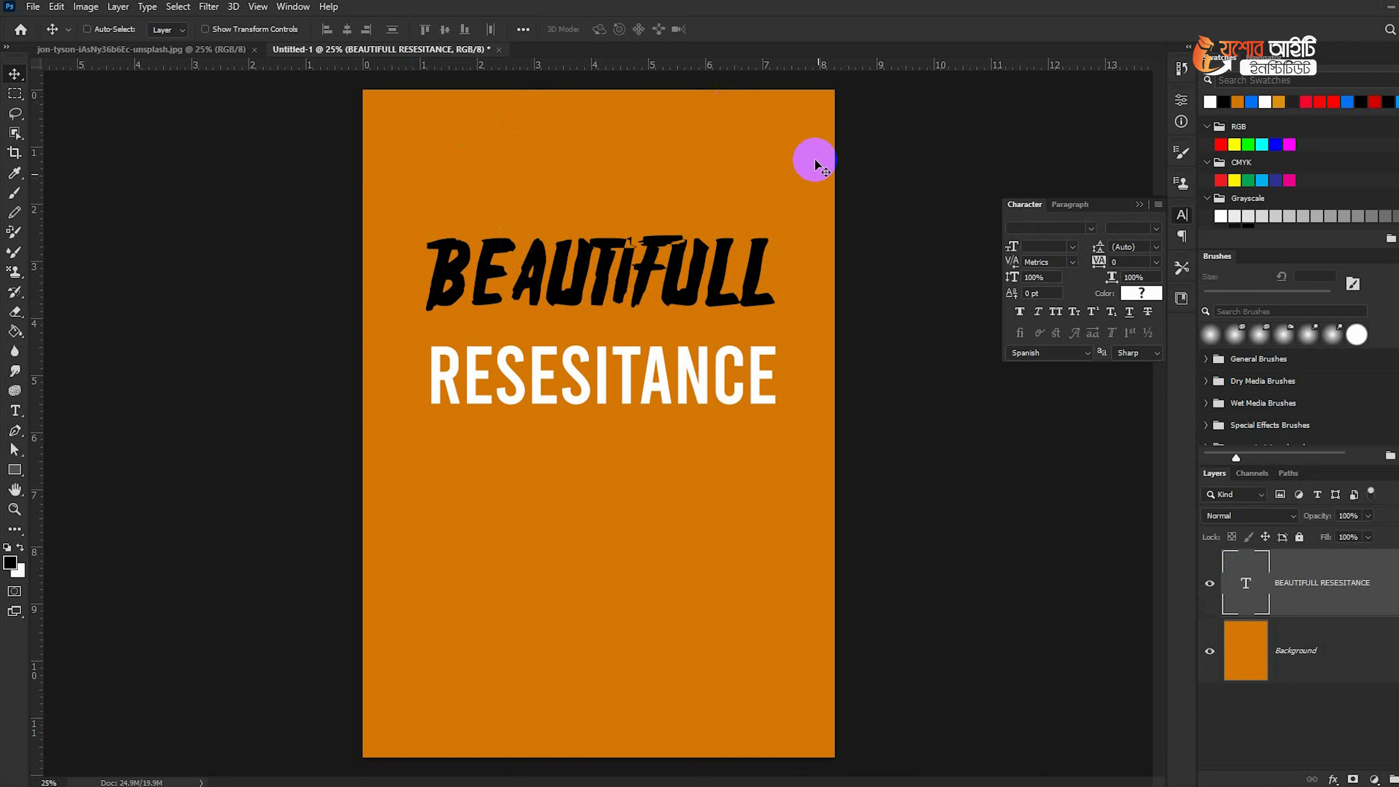
pyautogui.click(1394, 12)
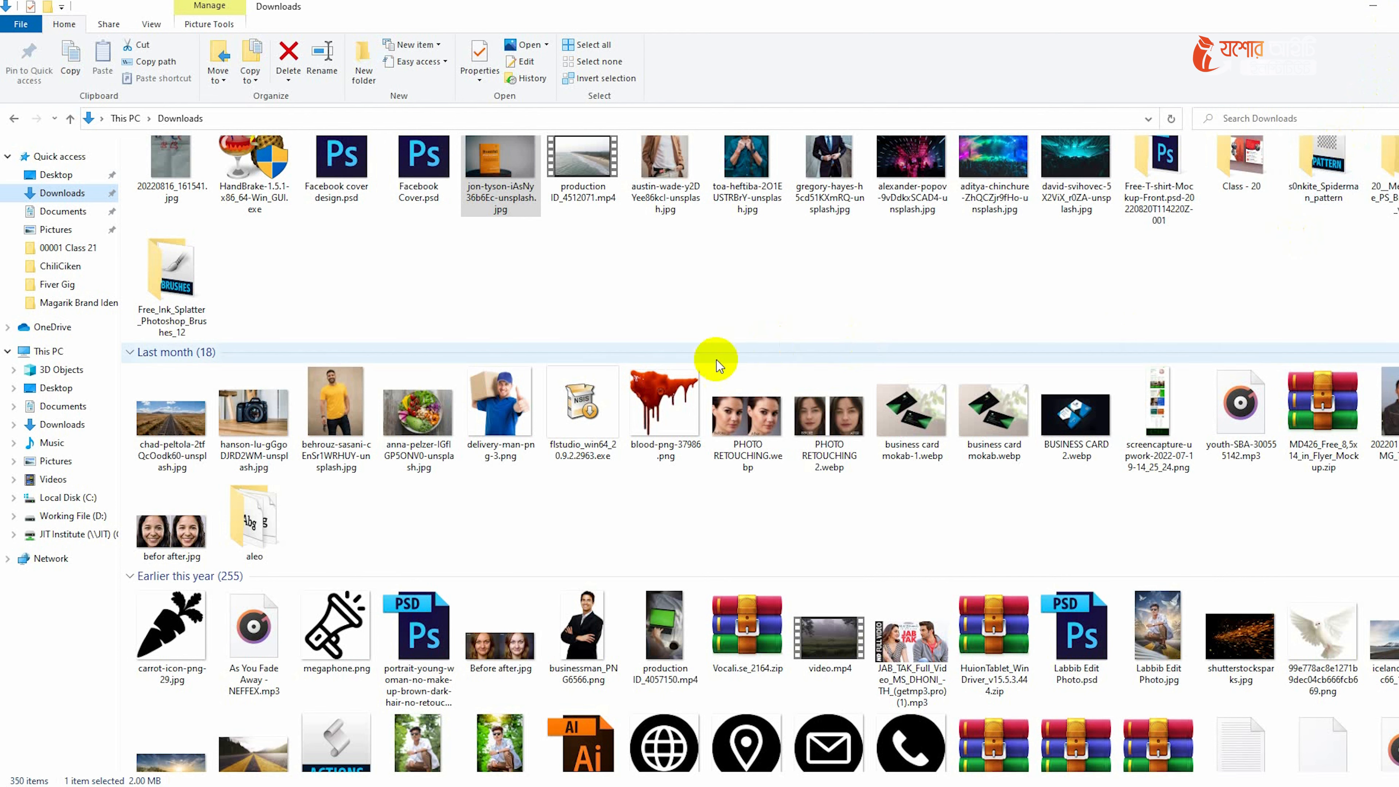
pyautogui.scroll(-5, 719, 370)
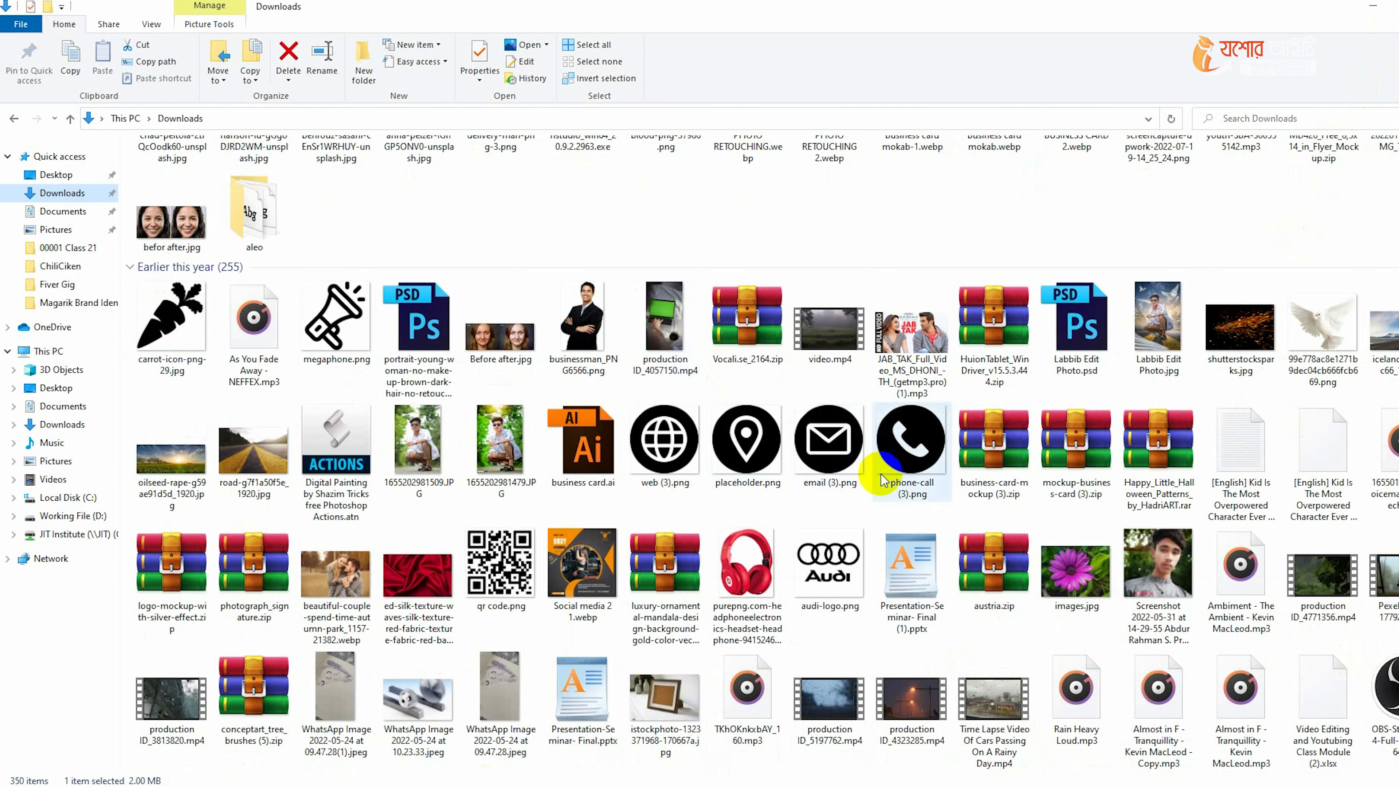
pyautogui.click(829, 584)
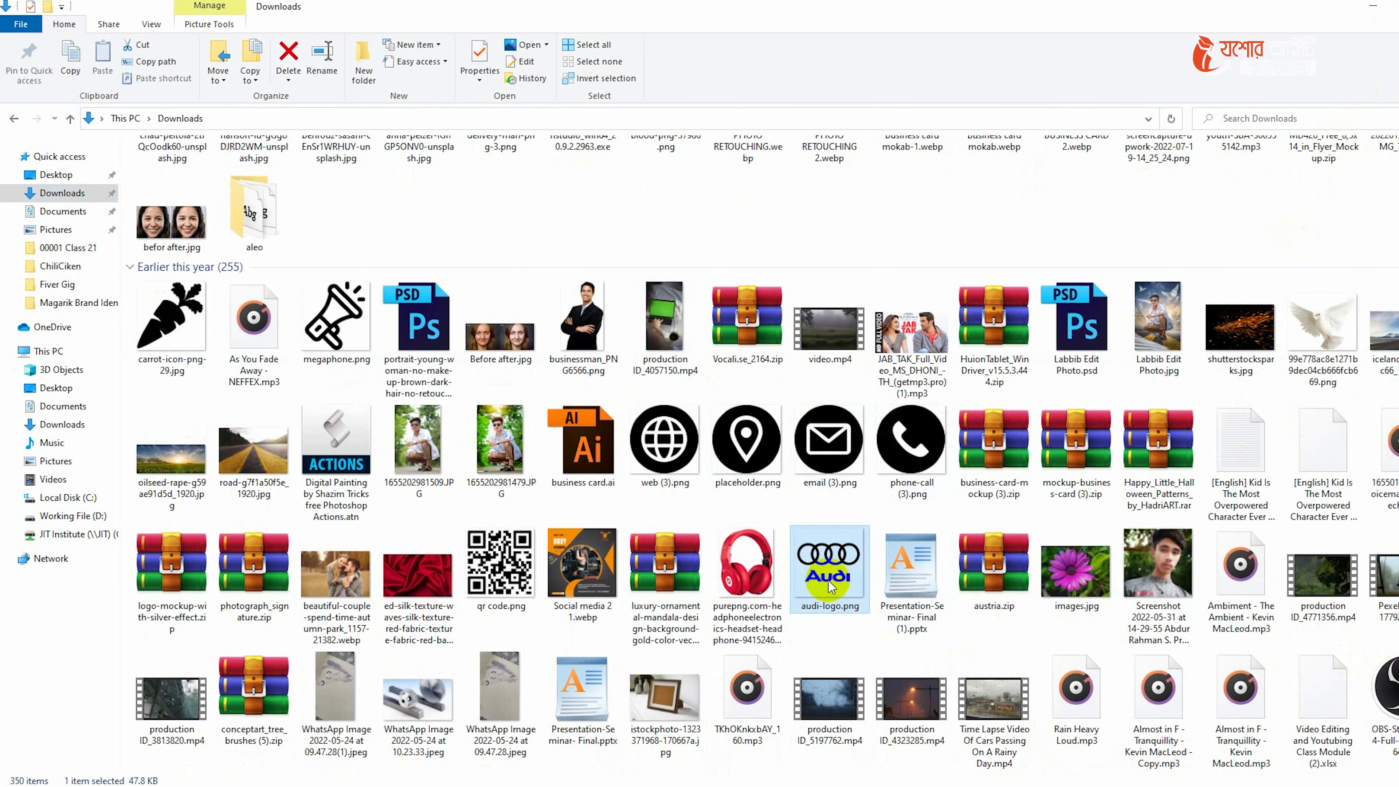
pyautogui.moveTo(827, 587); pyautogui.dragTo(559, 367)
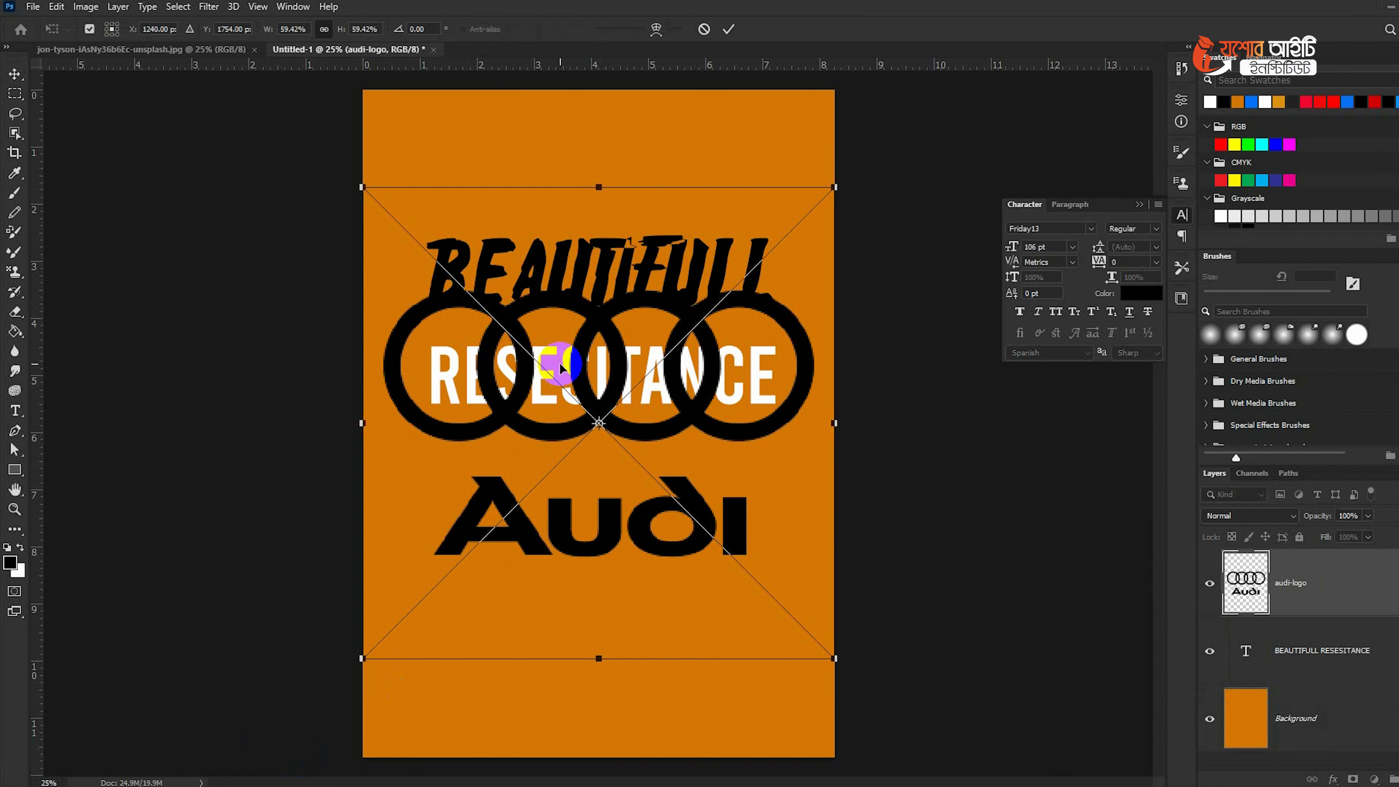
# Step: Scale the Audi logo to about 7.19% in the upper right corner of the page and commit the placement
pyautogui.moveTo(835, 659); pyautogui.dragTo(745, 175)
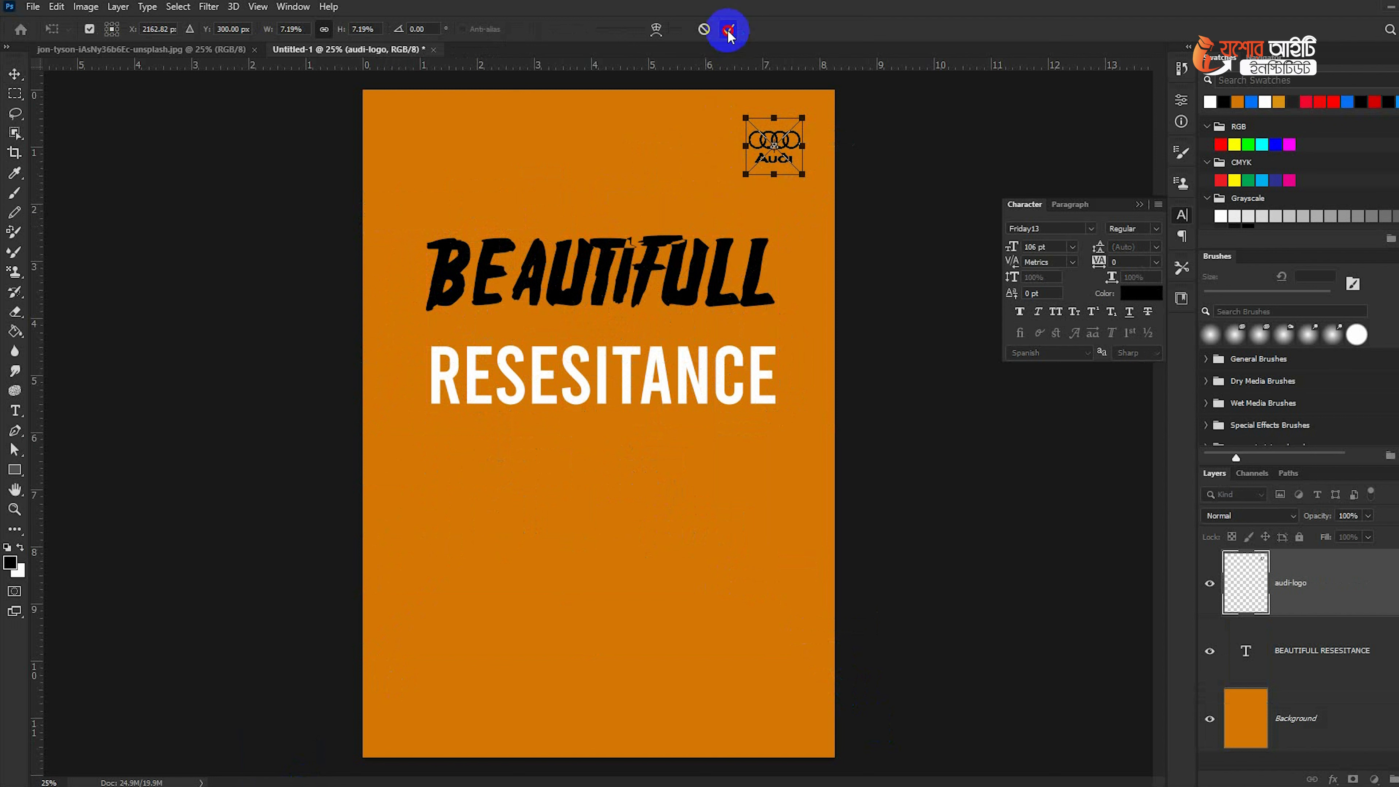
pyautogui.click(728, 30)
pyautogui.moveTo(787, 118); pyautogui.dragTo(789, 112)
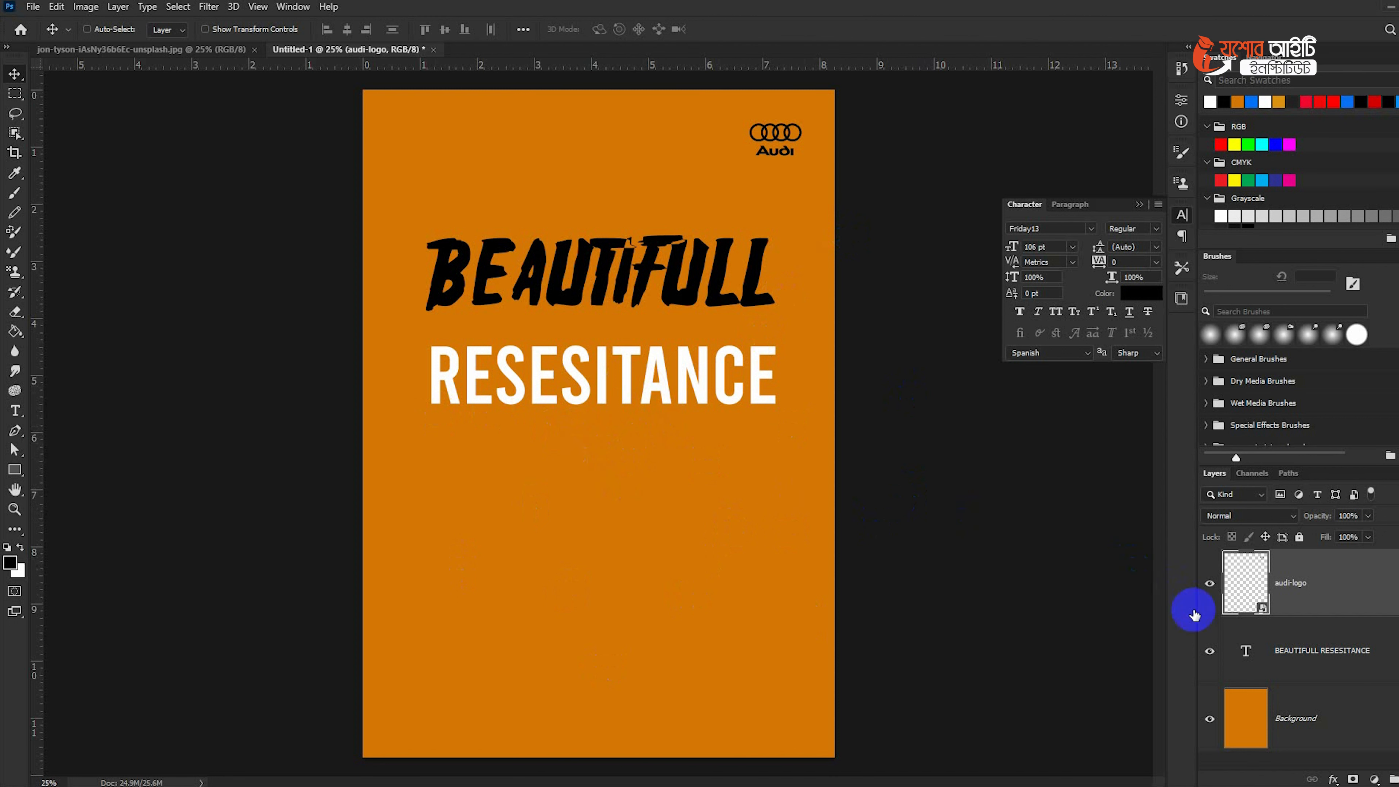
# Step: Move the two-line title text up and slightly to the right on the page
pyautogui.click(1267, 648)
pyautogui.moveTo(522, 407); pyautogui.dragTo(529, 368)
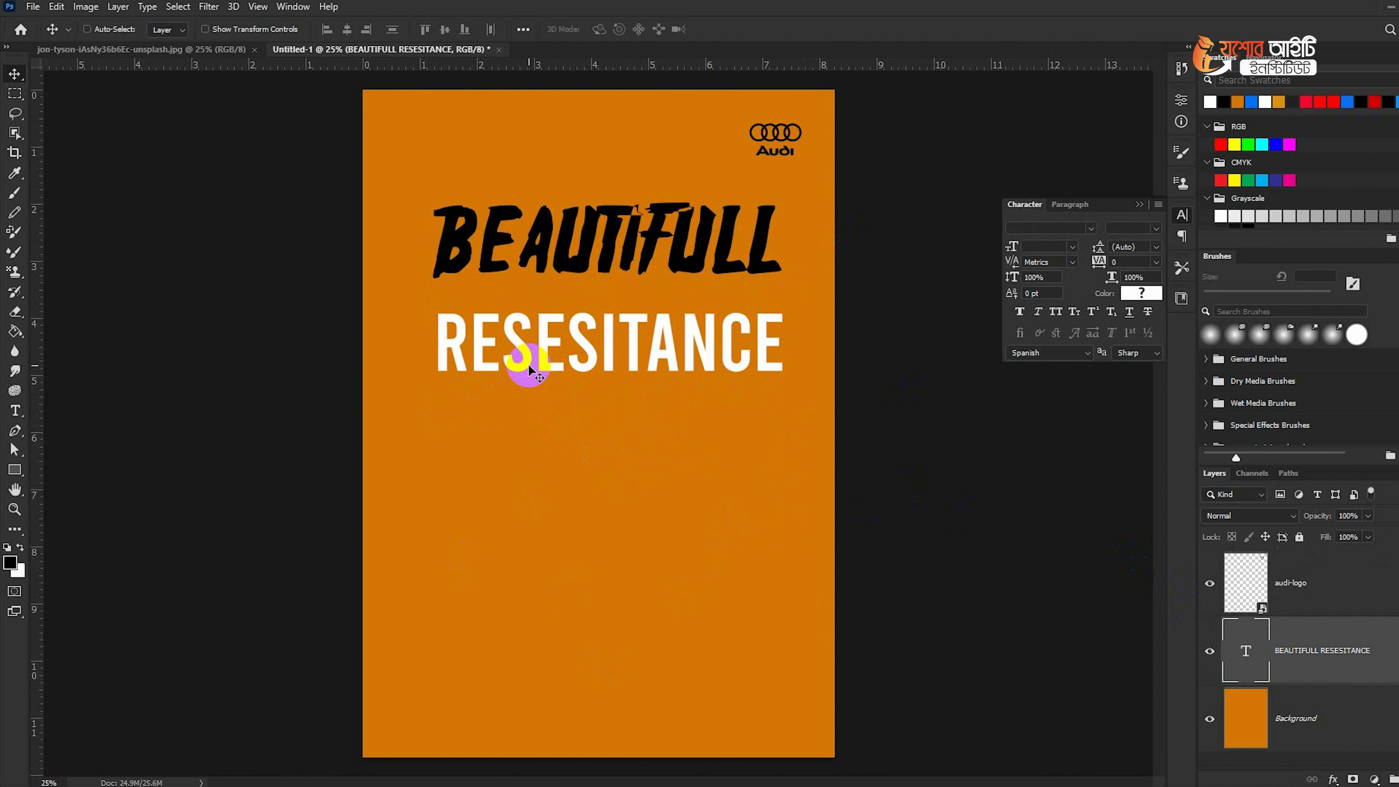
# Step: Draw a black rectangle of about 1804 × 1356 px below the title with the Rectangle tool
pyautogui.click(15, 470)
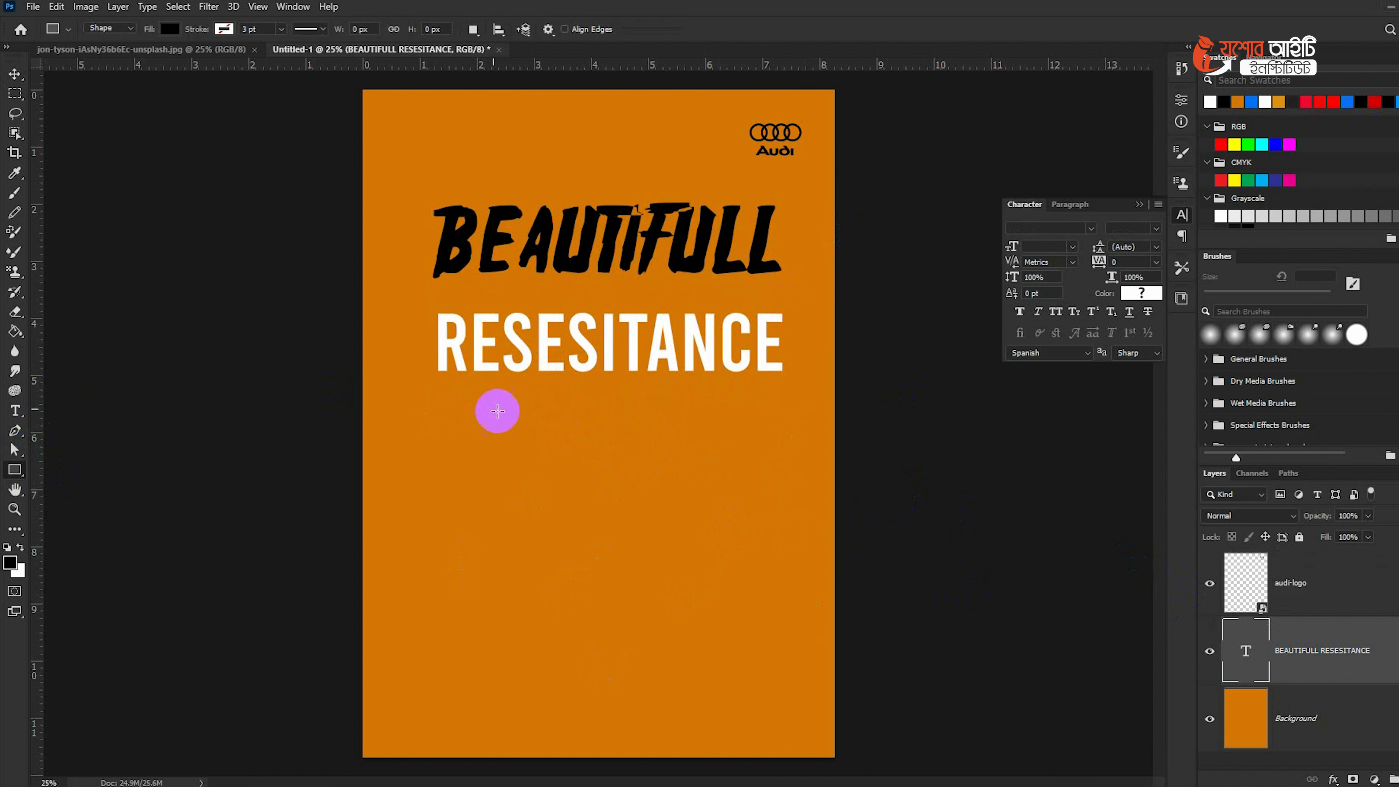
pyautogui.moveTo(436, 407); pyautogui.dragTo(780, 666)
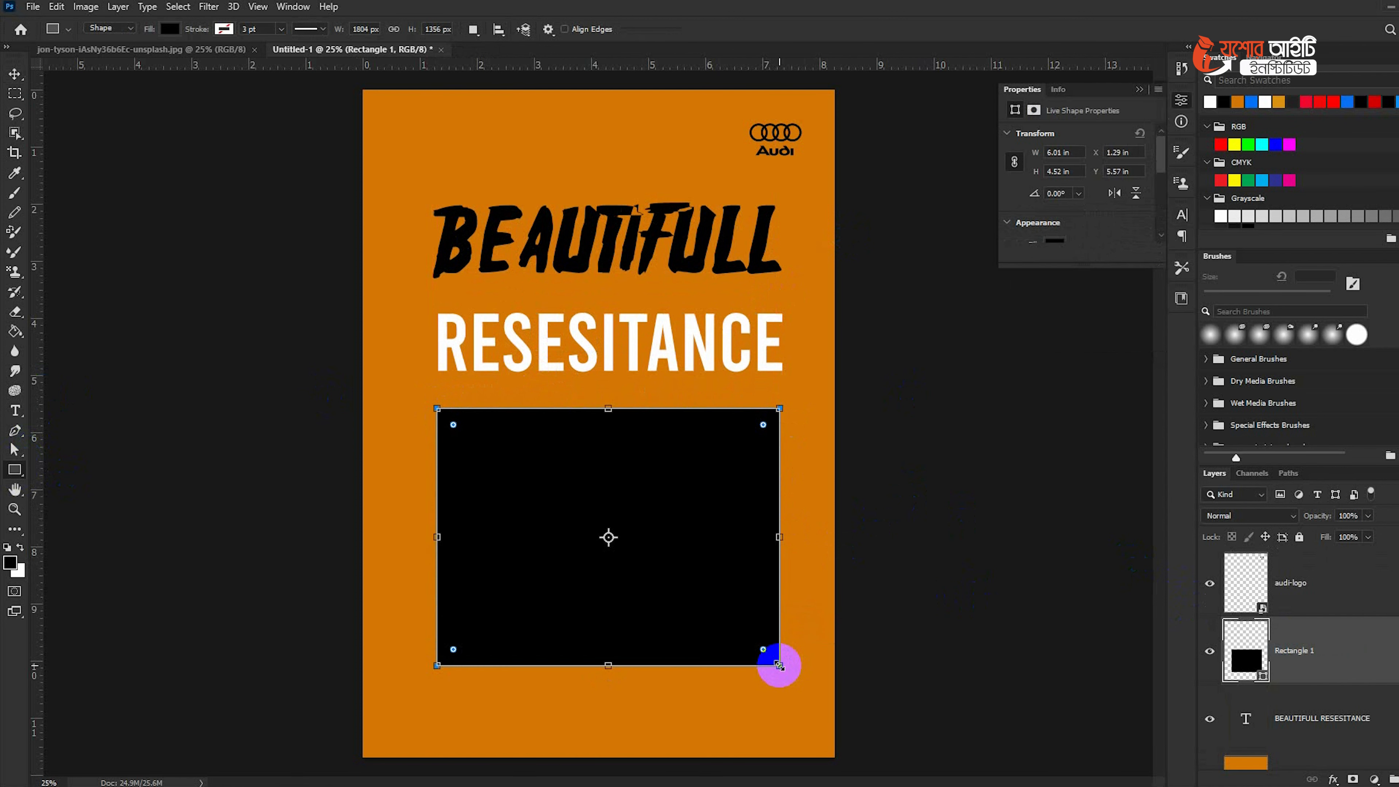
pyautogui.rightClick(12, 473)
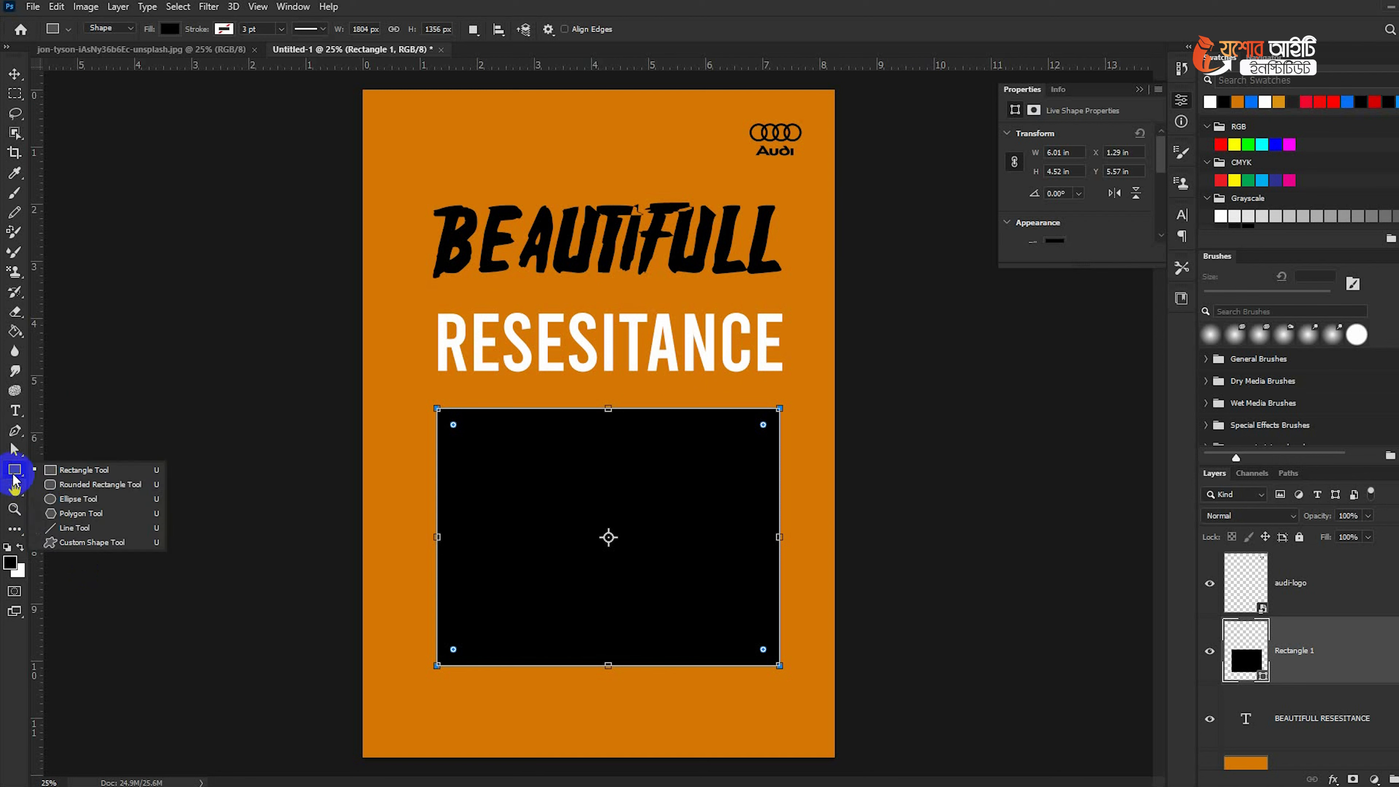
pyautogui.click(90, 472)
# Step: Try to place the autumn-park couple photo, a .webp file from the Downloads folder, into the cover document
pyautogui.click(573, 786)
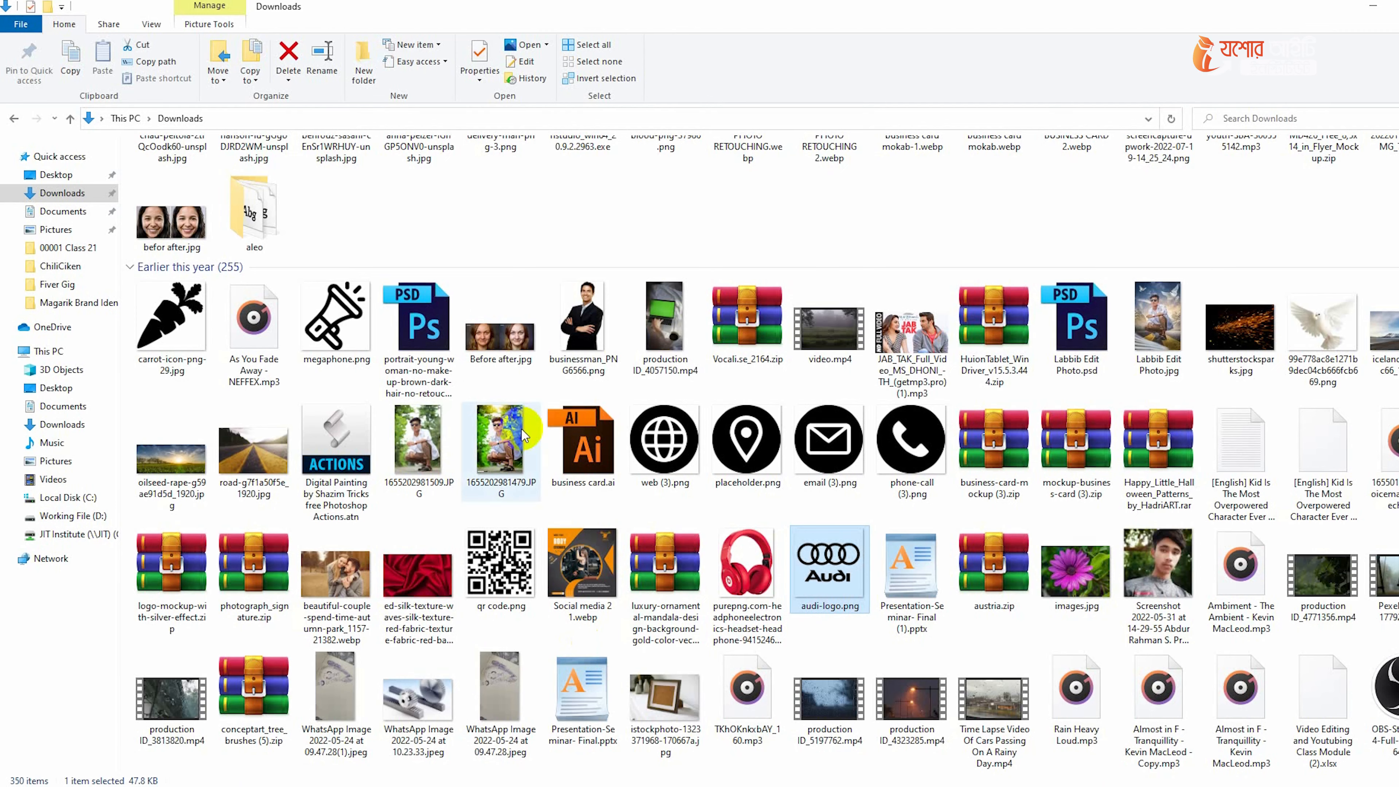
pyautogui.moveTo(336, 584); pyautogui.dragTo(559, 588)
pyautogui.click(738, 306)
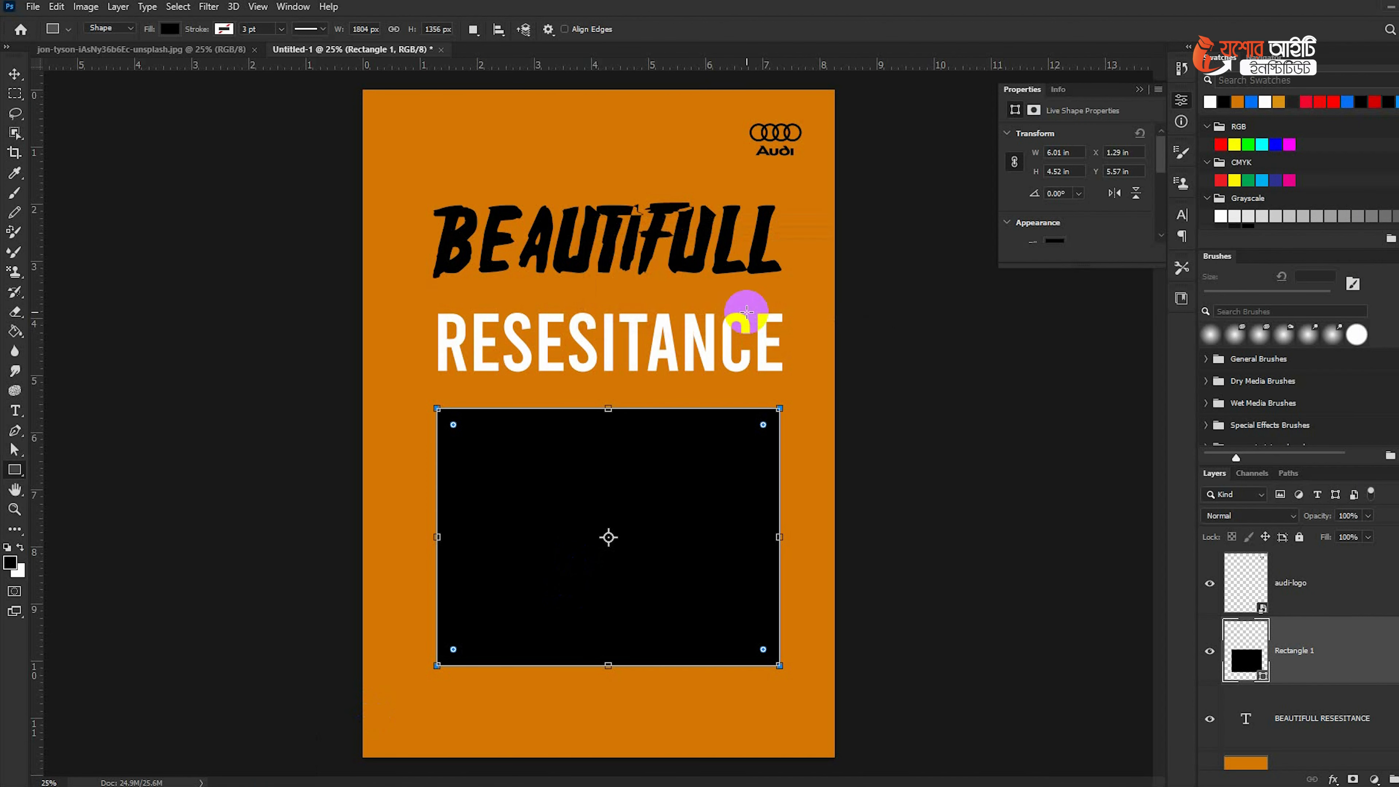
# Step: Place groupwalkers.jpg from the Downloads folder into the cover, move it down over the black rectangle and commit the placement
pyautogui.click(15, 73)
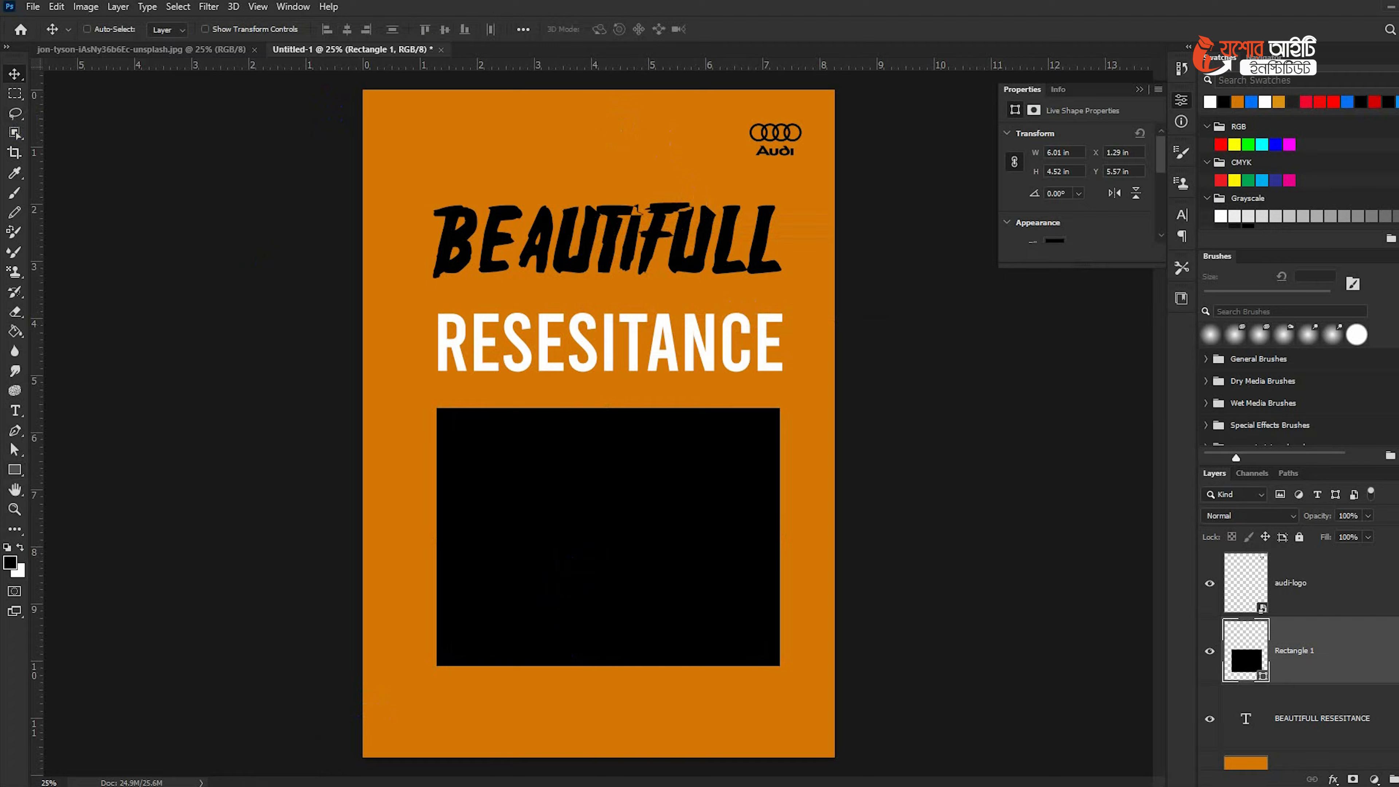
pyautogui.click(576, 786)
pyautogui.scroll(-3, 1097, 611)
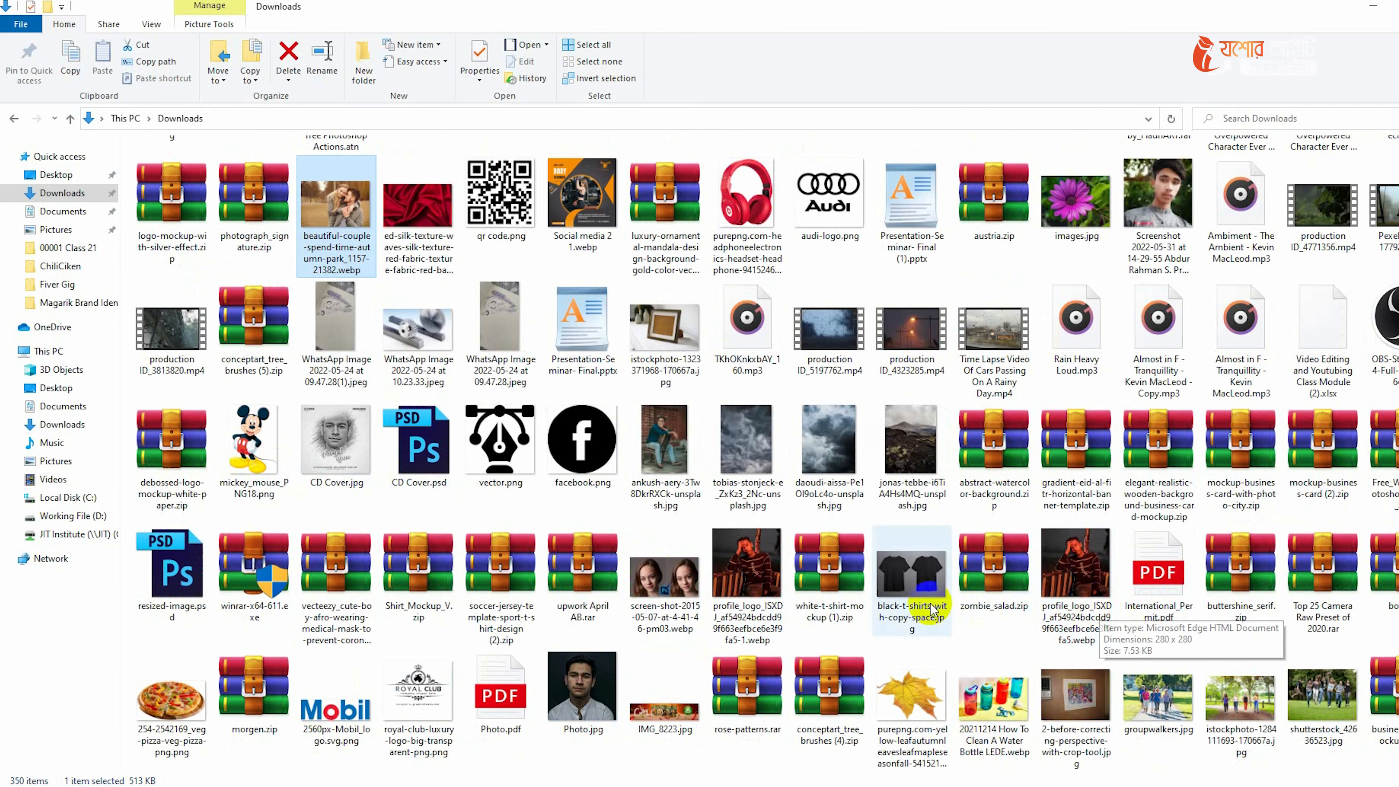
pyautogui.scroll(-3, 937, 496)
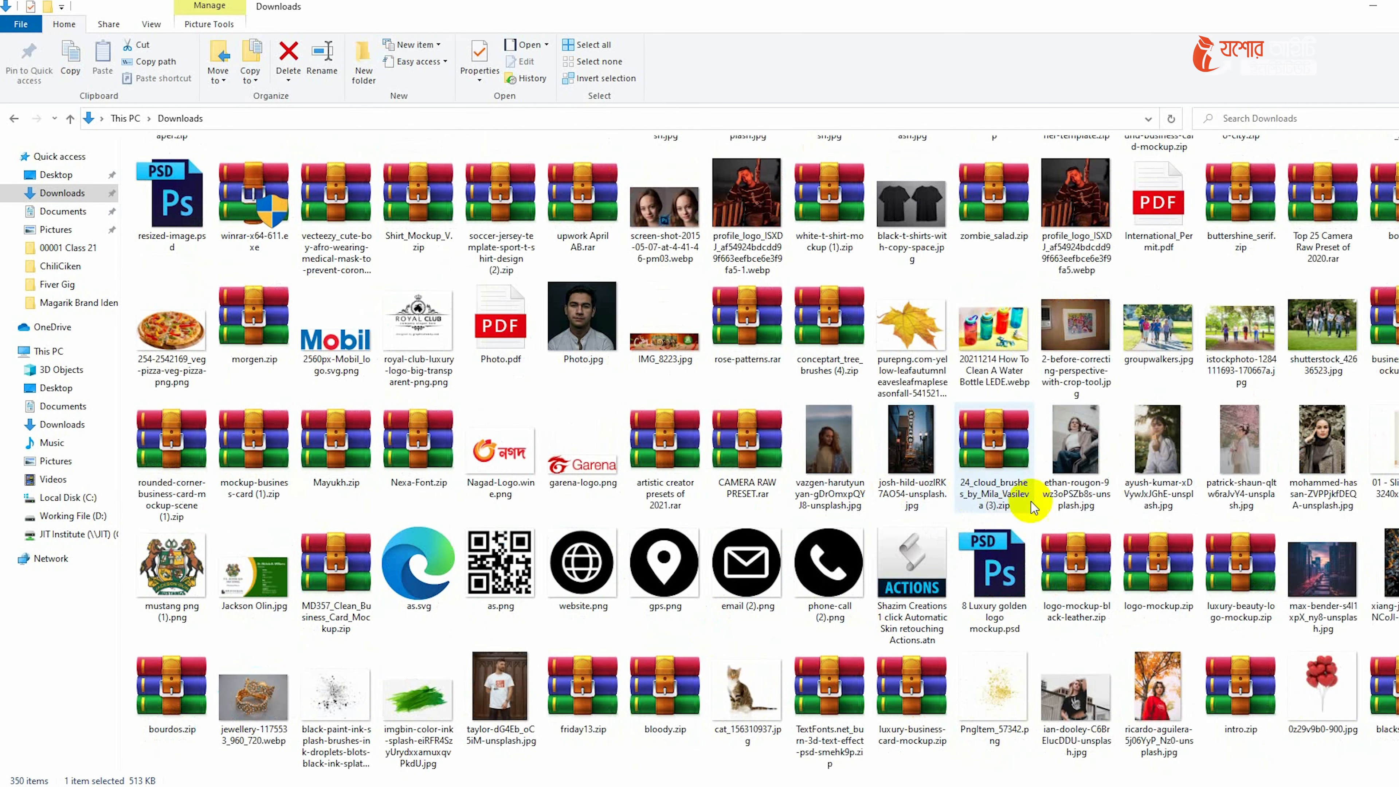
pyautogui.moveTo(1317, 331); pyautogui.dragTo(467, 627)
pyautogui.moveTo(595, 518); pyautogui.dragTo(628, 570)
pyautogui.click(729, 28)
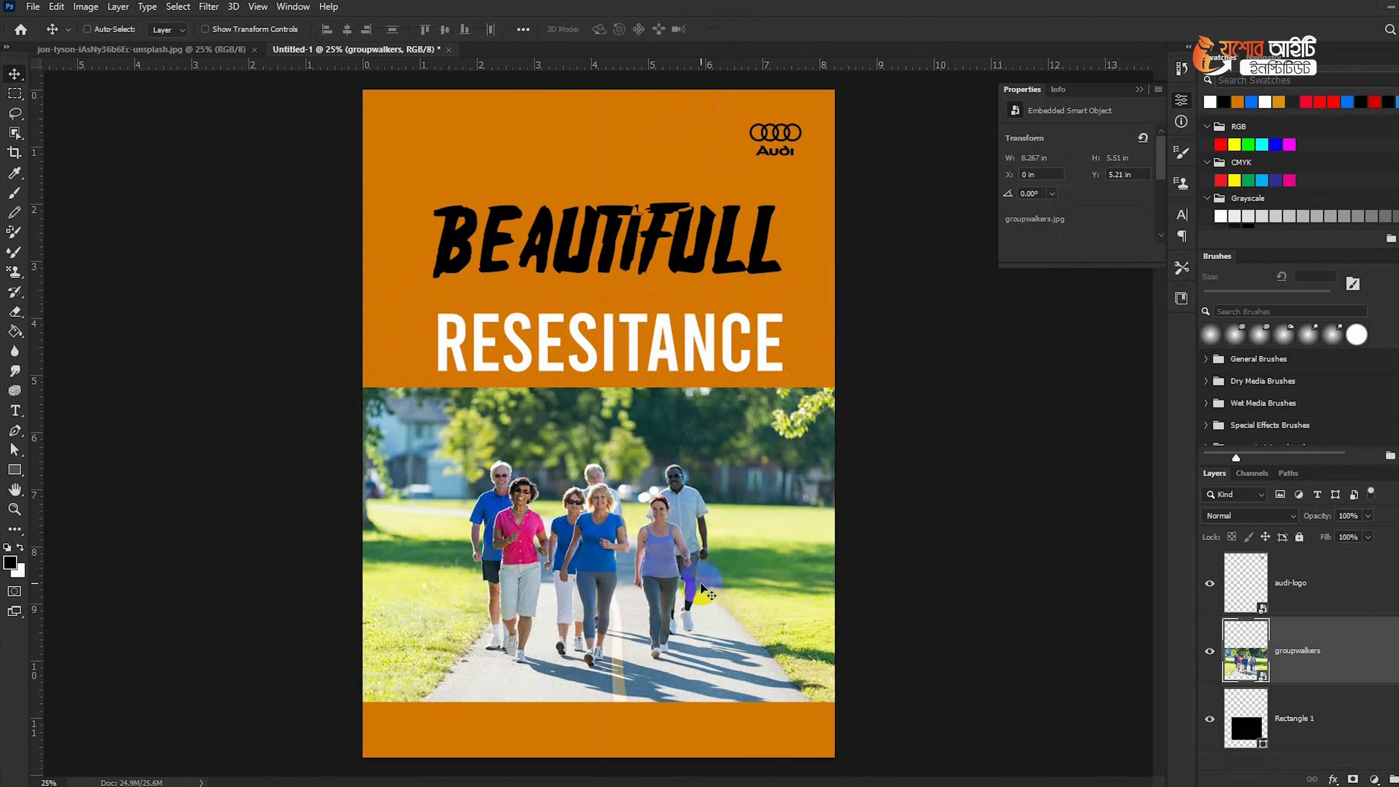
# Step: Clip the groupwalkers photo to the black rectangle with a clipping mask and shift it slightly right and up to X 0.16 in, Y 4.92 in
pyautogui.scroll(-2, 1306, 653)
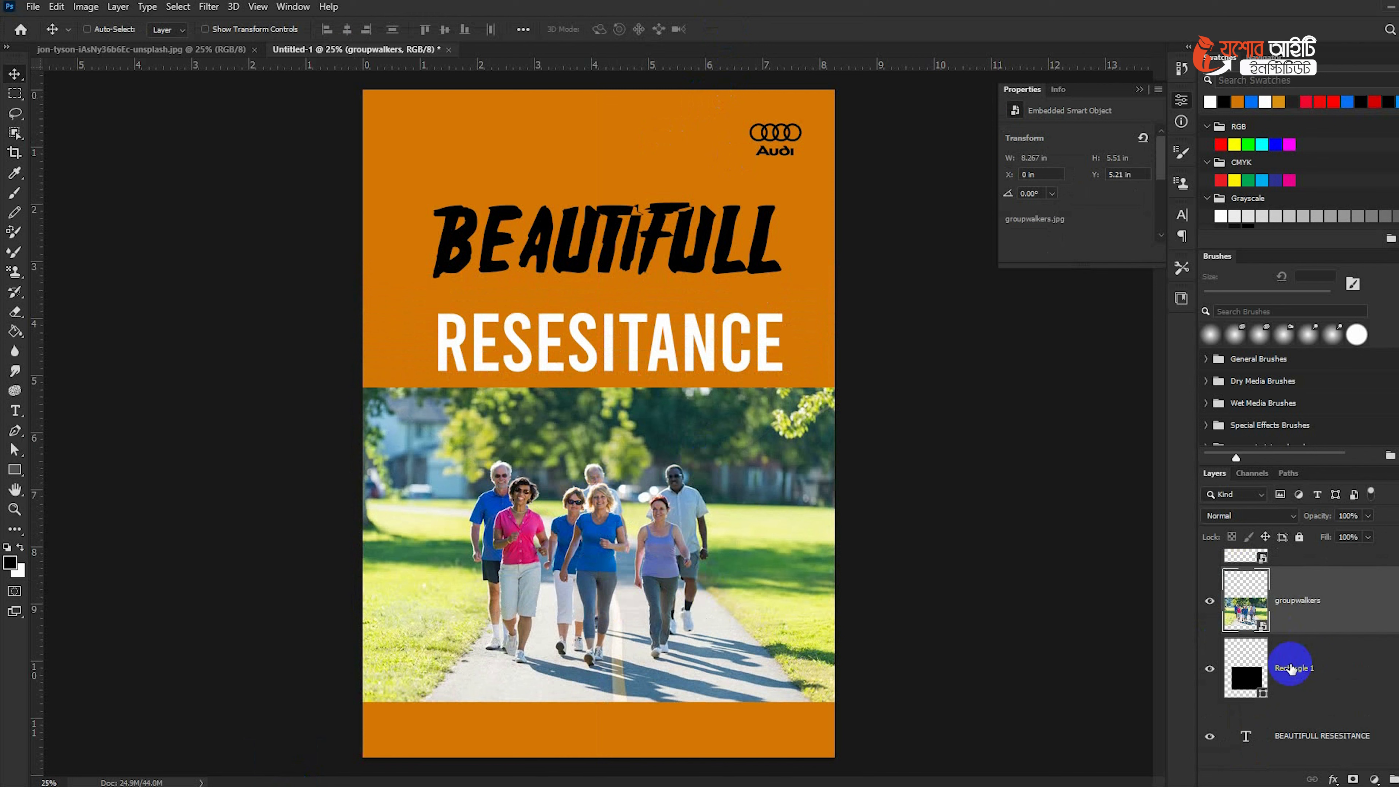
pyautogui.click(1292, 668)
pyautogui.click(1307, 618)
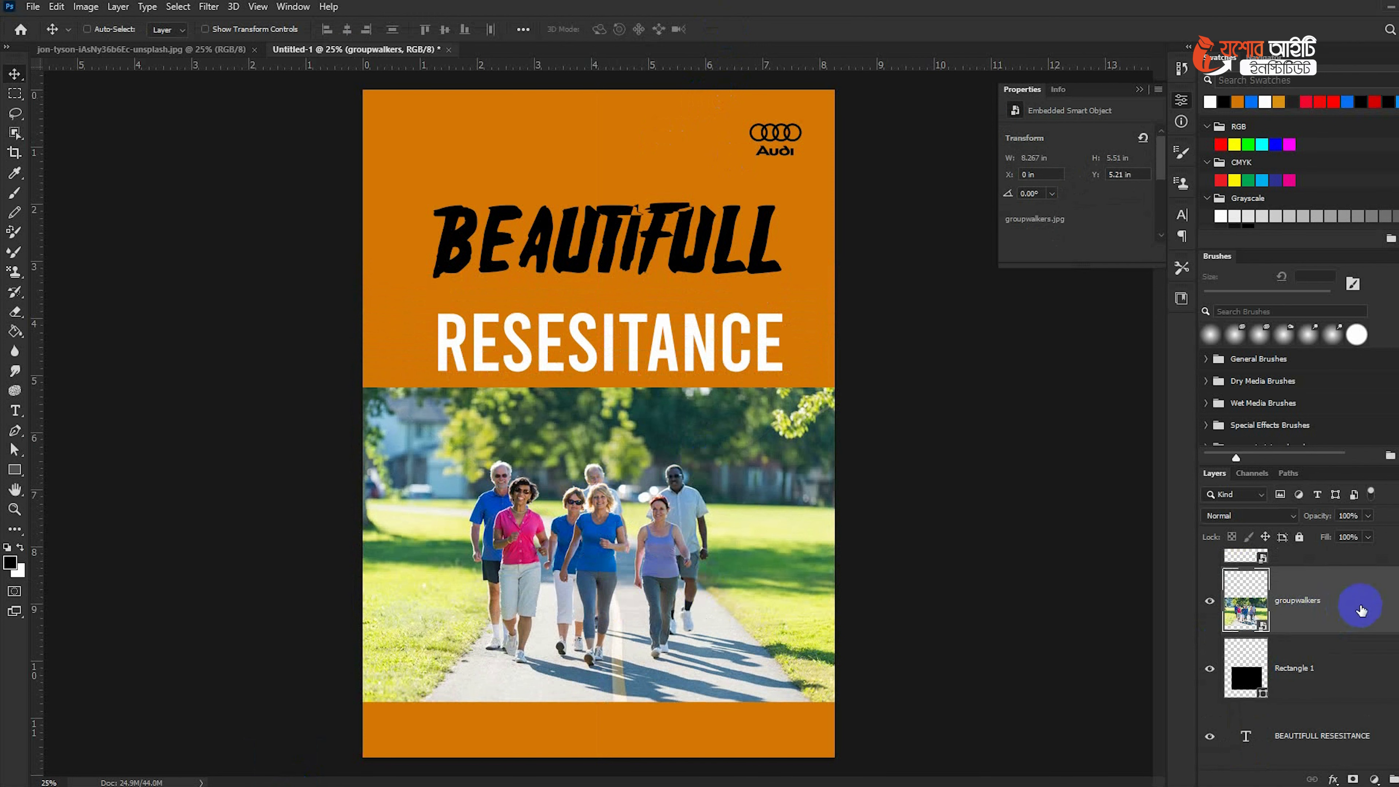
pyautogui.rightClick(1361, 611)
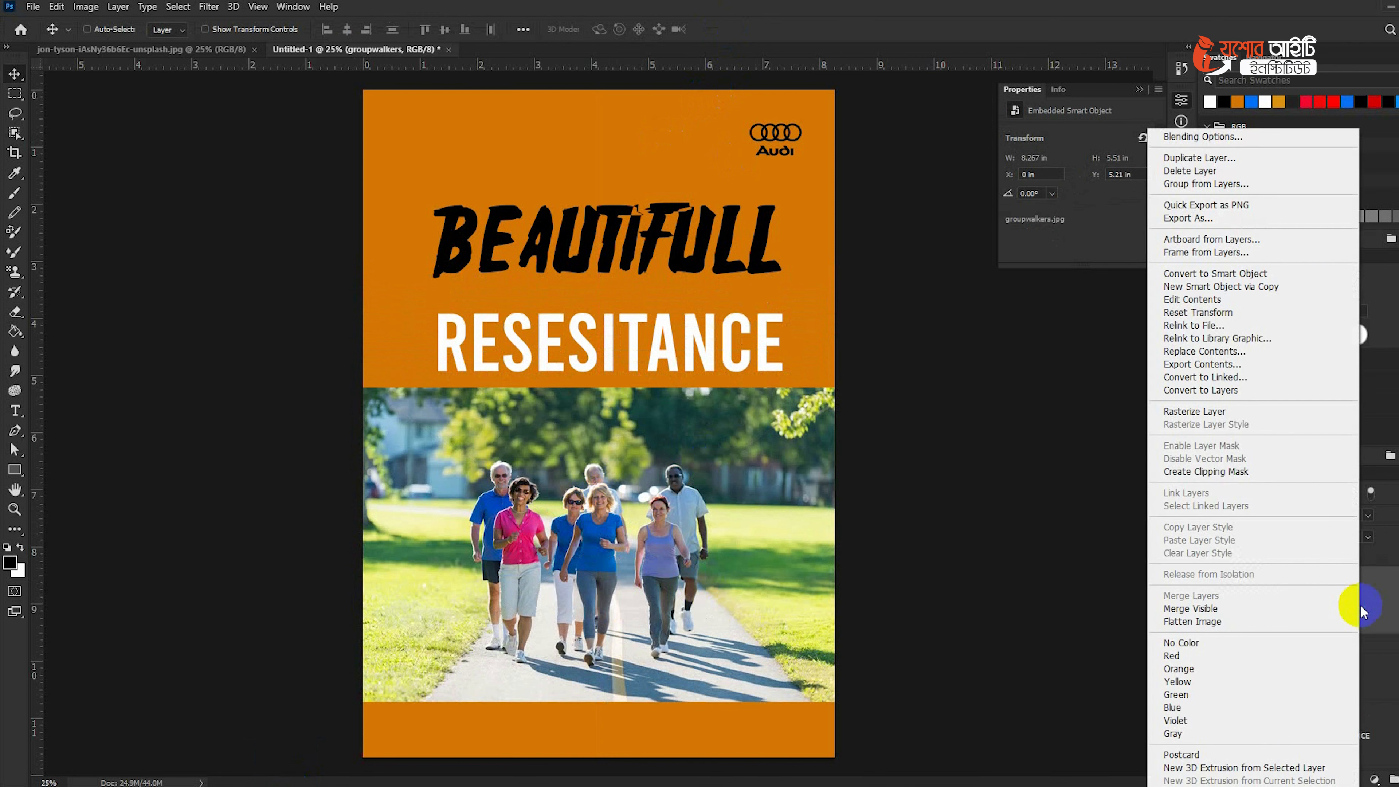
pyautogui.click(1236, 477)
pyautogui.moveTo(635, 539); pyautogui.dragTo(644, 539)
pyautogui.moveTo(716, 565); pyautogui.dragTo(717, 549)
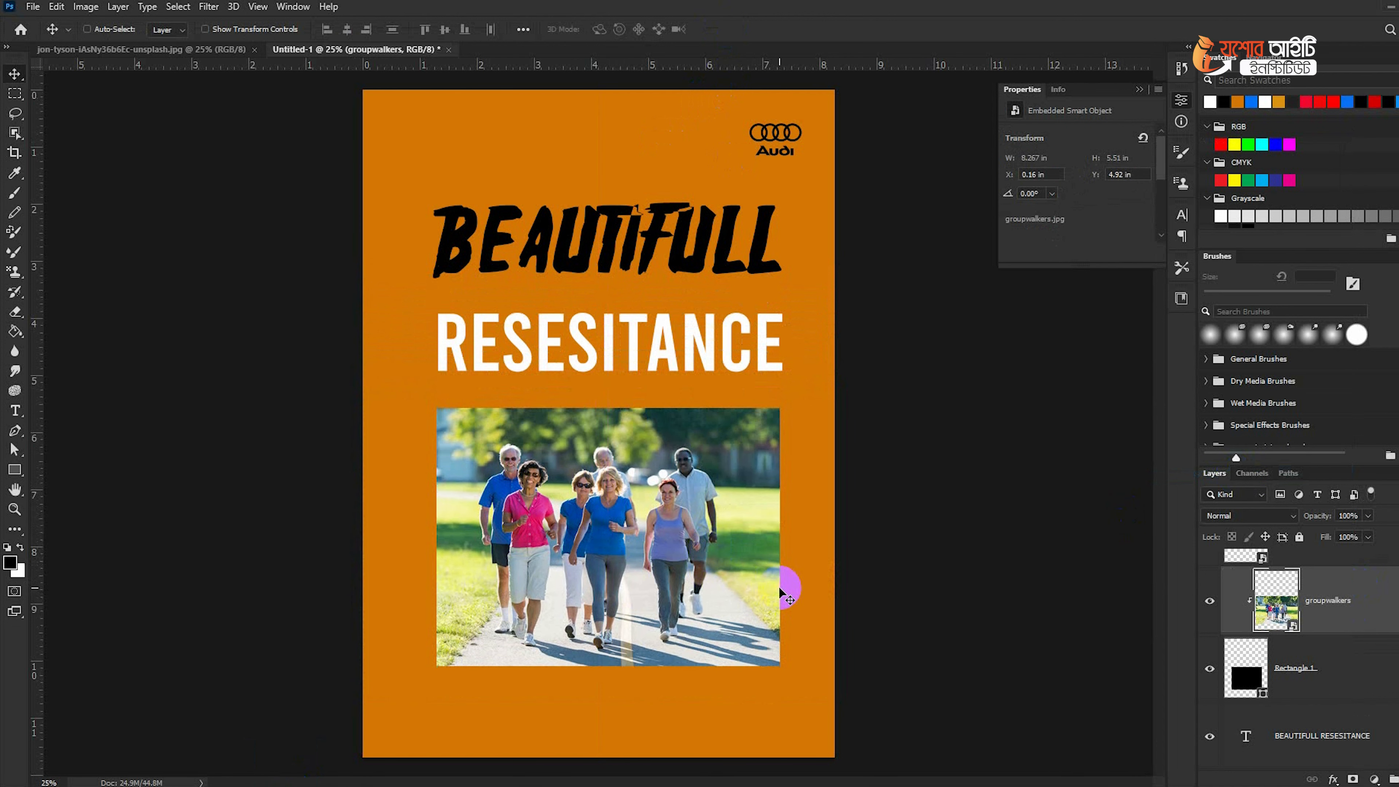
# Step: Release the groupwalkers layer's clipping mask and create it again on the rectangle below
pyautogui.click(1058, 602)
pyautogui.rightClick(1351, 624)
pyautogui.click(1231, 512)
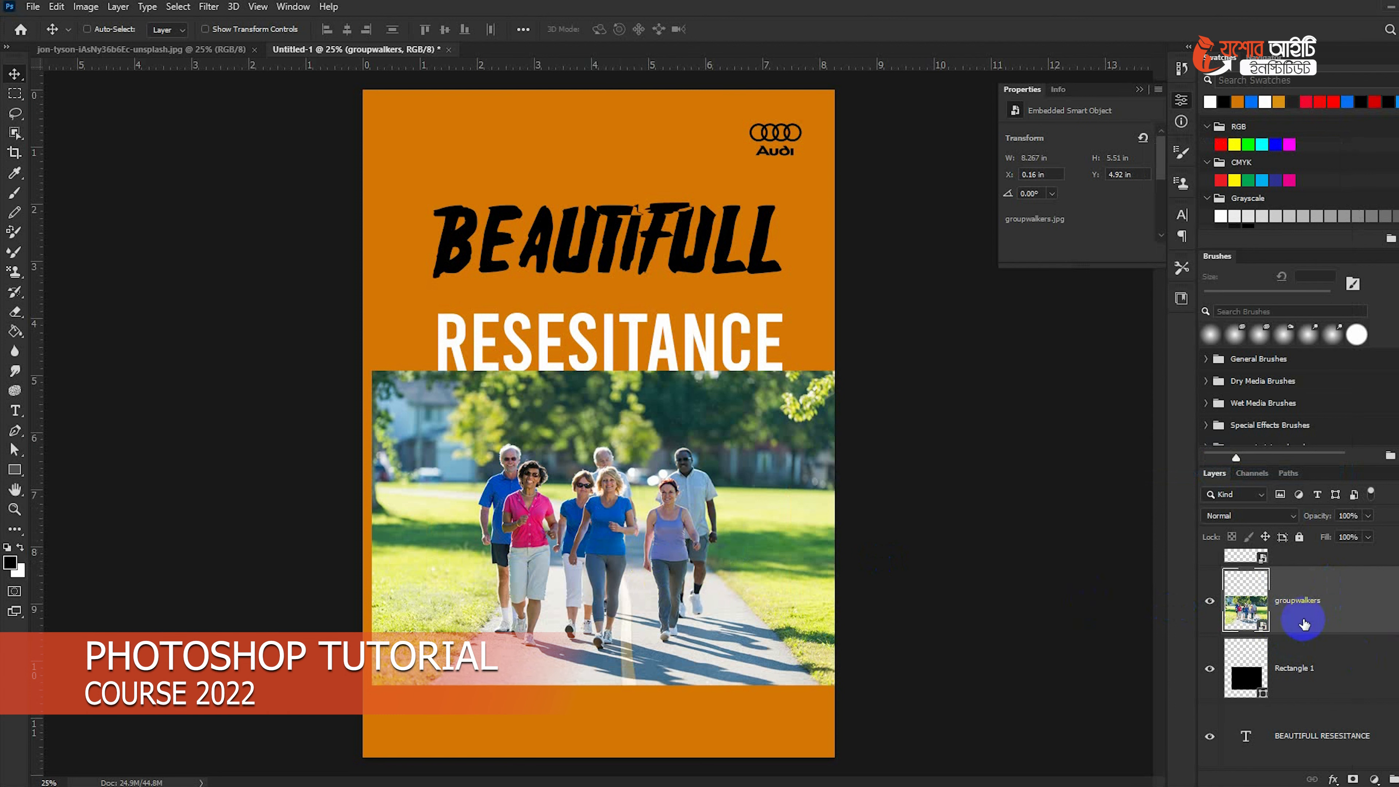
pyautogui.rightClick(1362, 598)
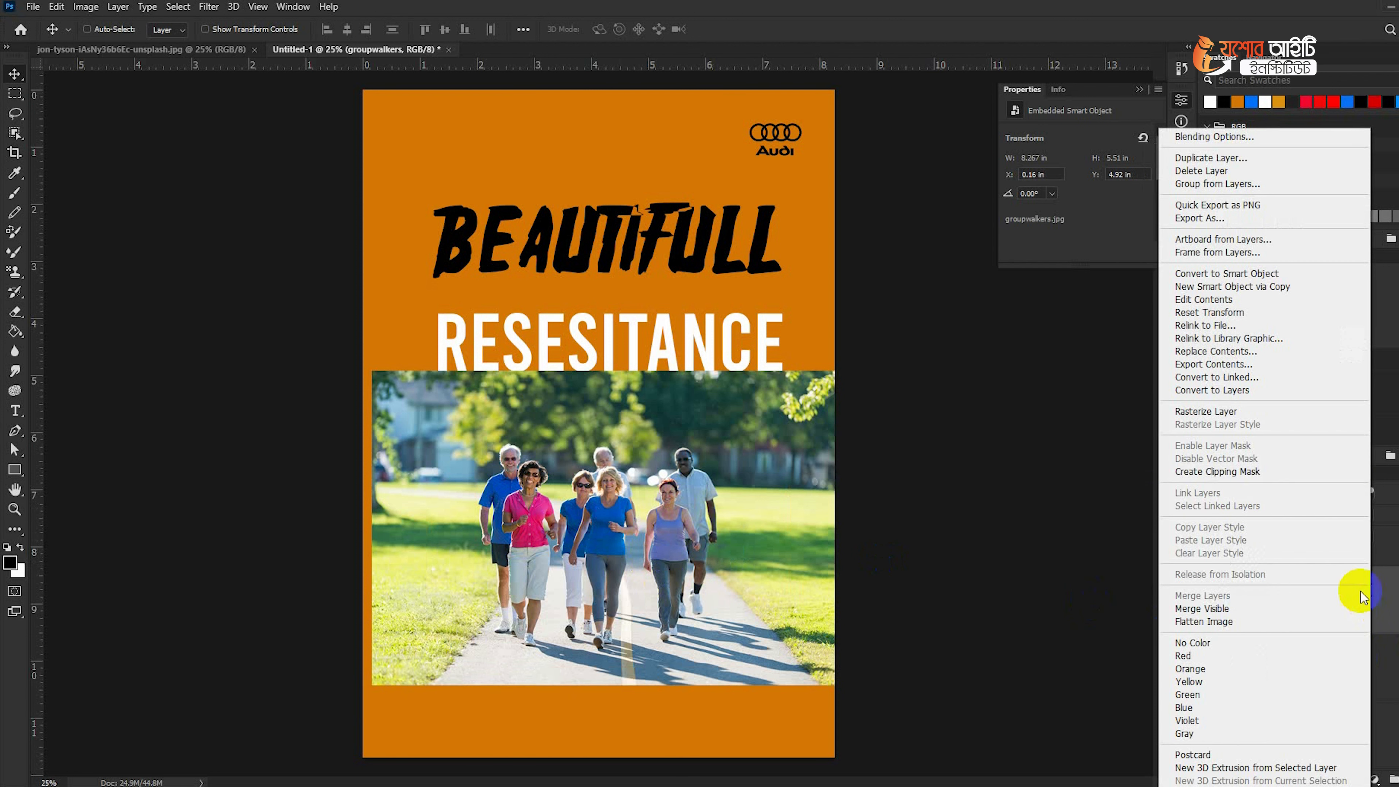
pyautogui.click(1218, 472)
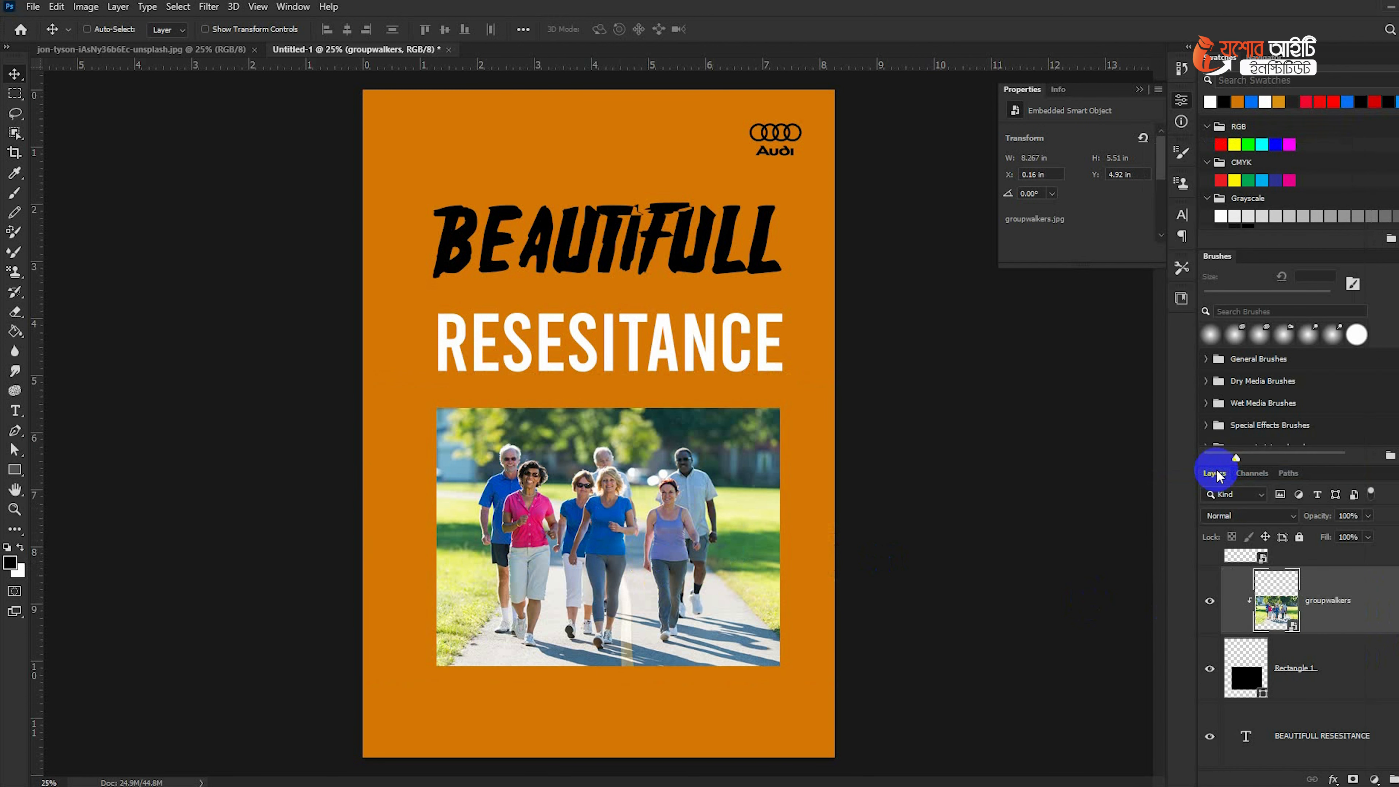